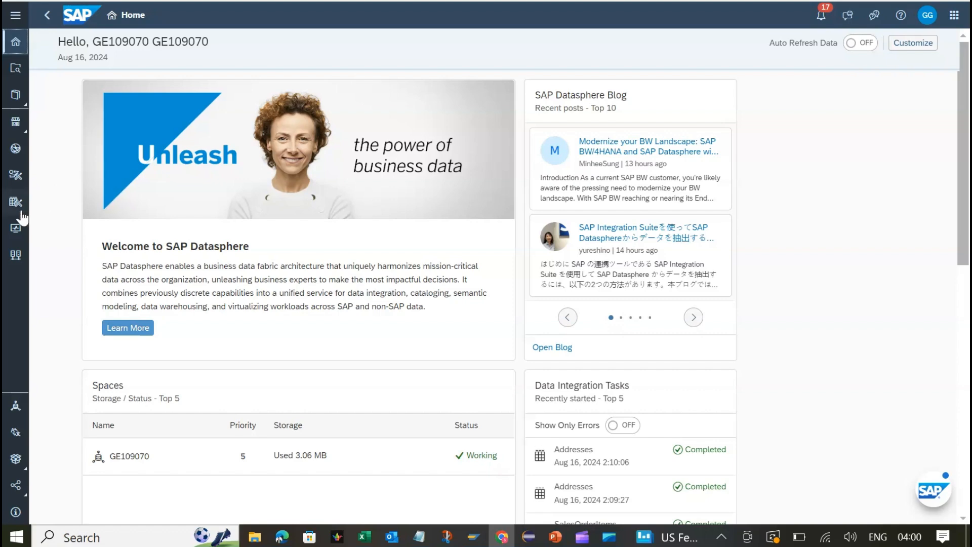
Start a new fact model in the Business Builder with the business name SalesOrderFM1 and proceed to the initial fact source
click(15, 175)
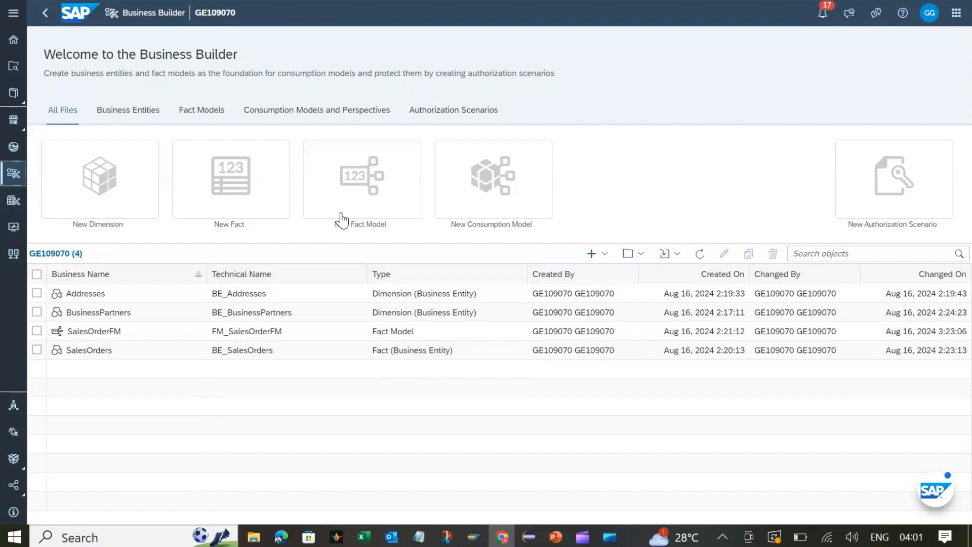
click(362, 194)
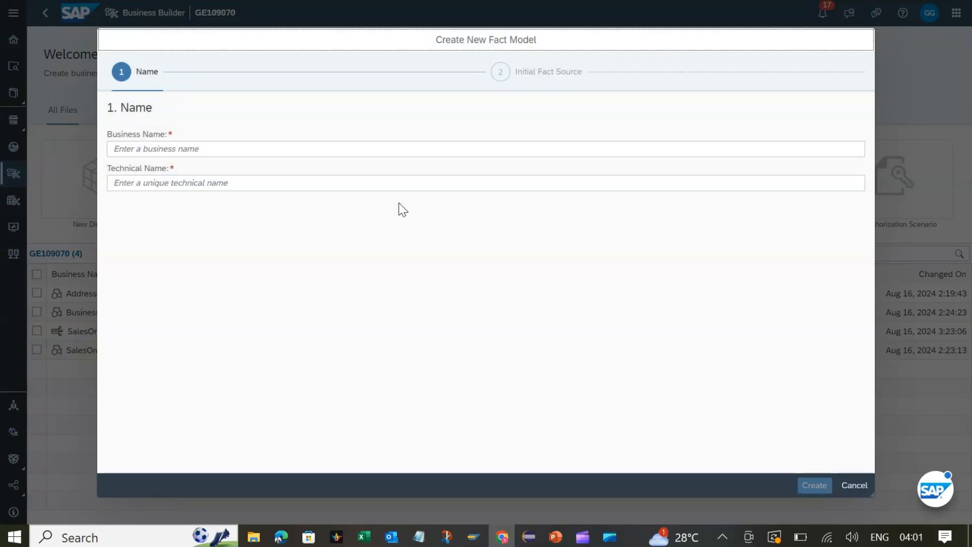
click(306, 148)
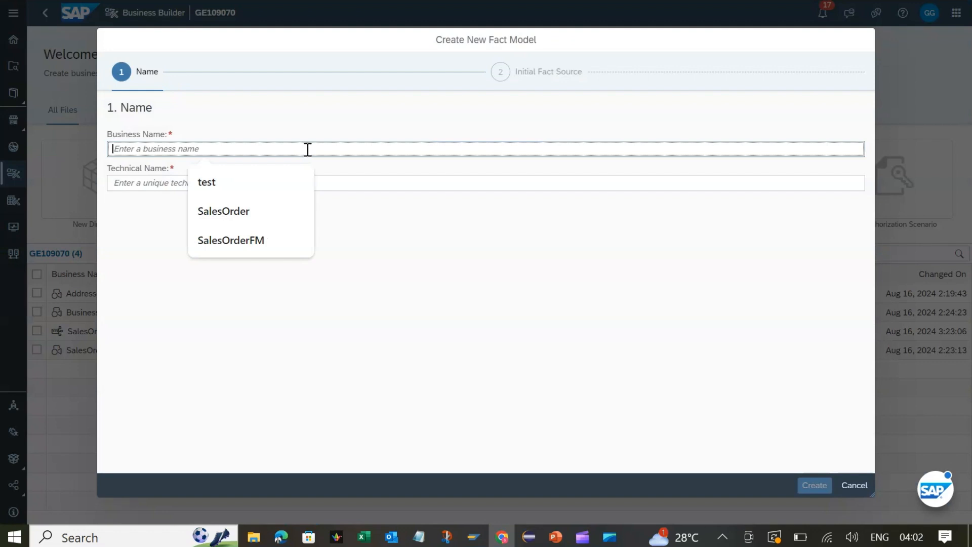
text(Sales)
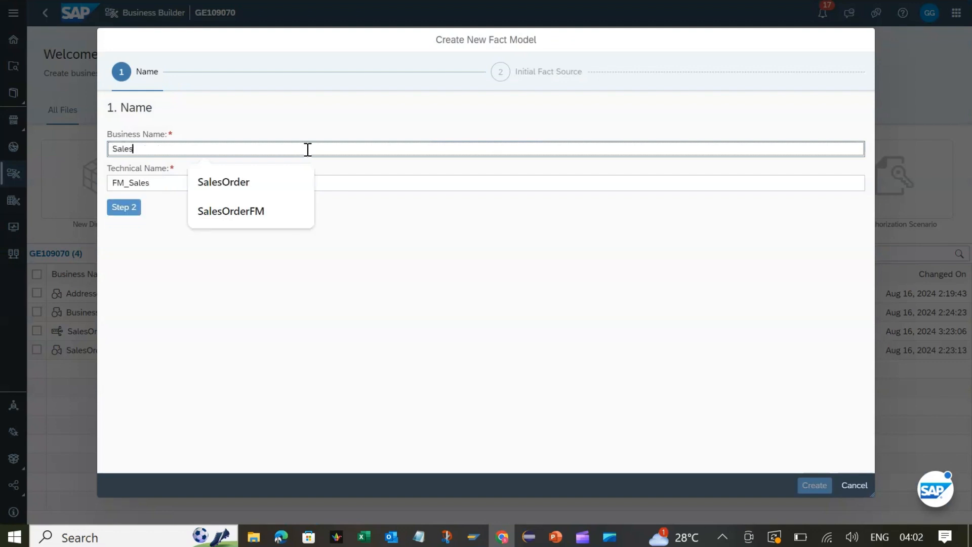
text(Order)
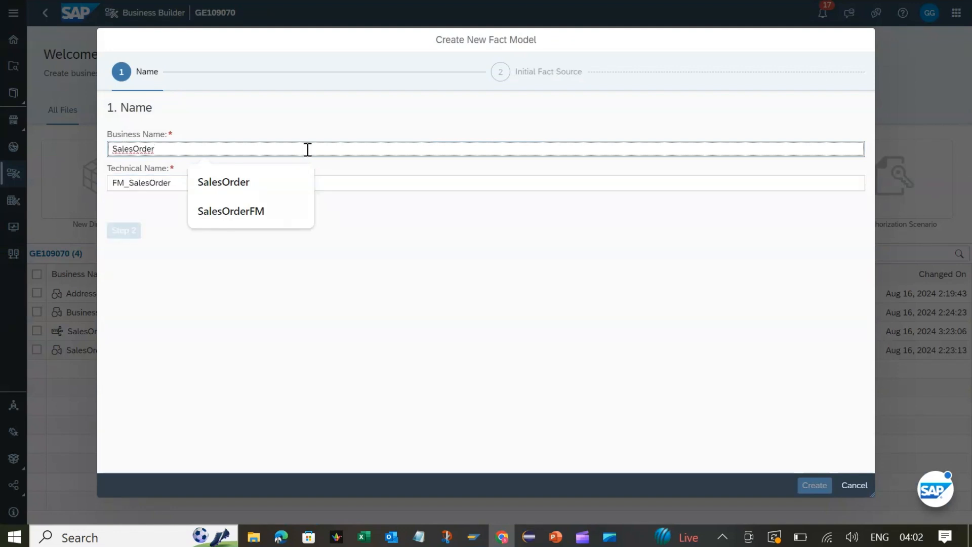
text(FM1)
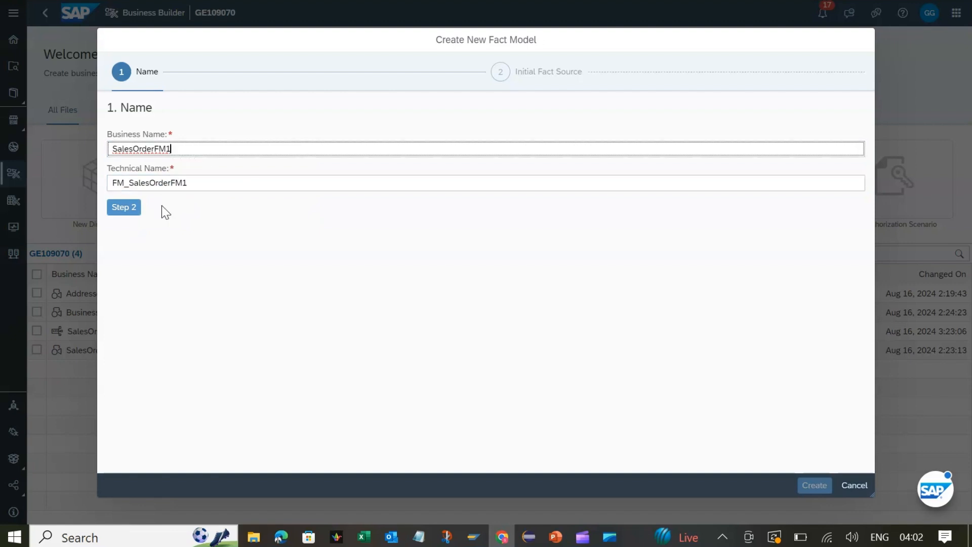
click(127, 214)
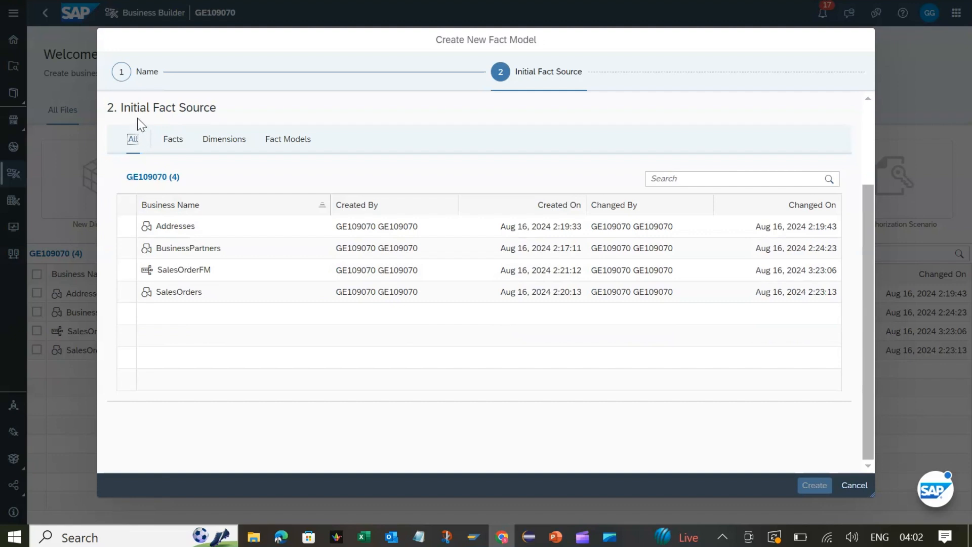
drag(122, 108, 217, 106)
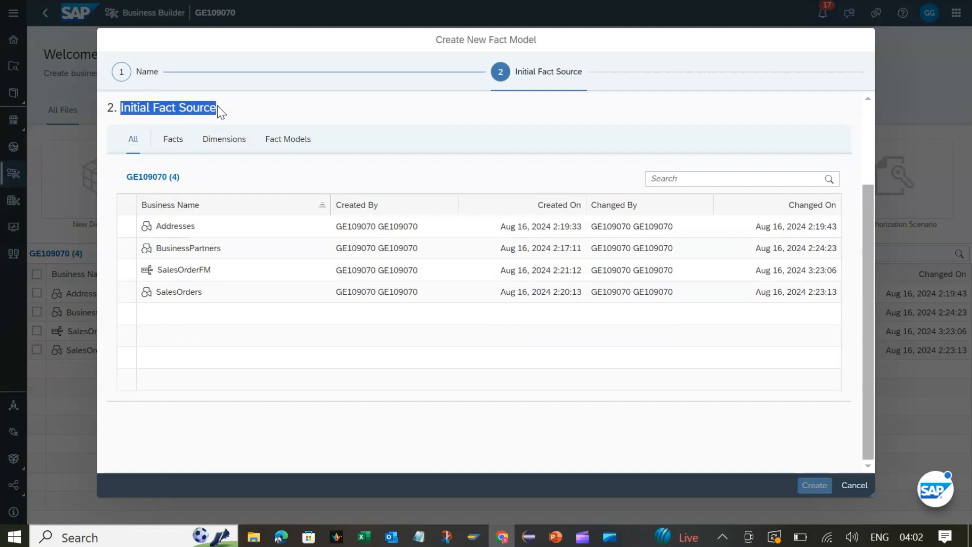
double_click(191, 108)
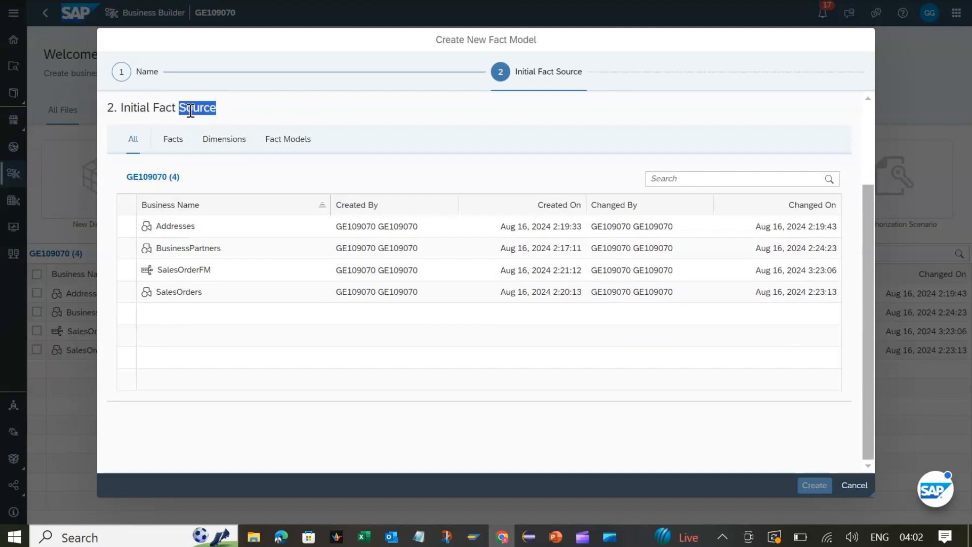
click(190, 110)
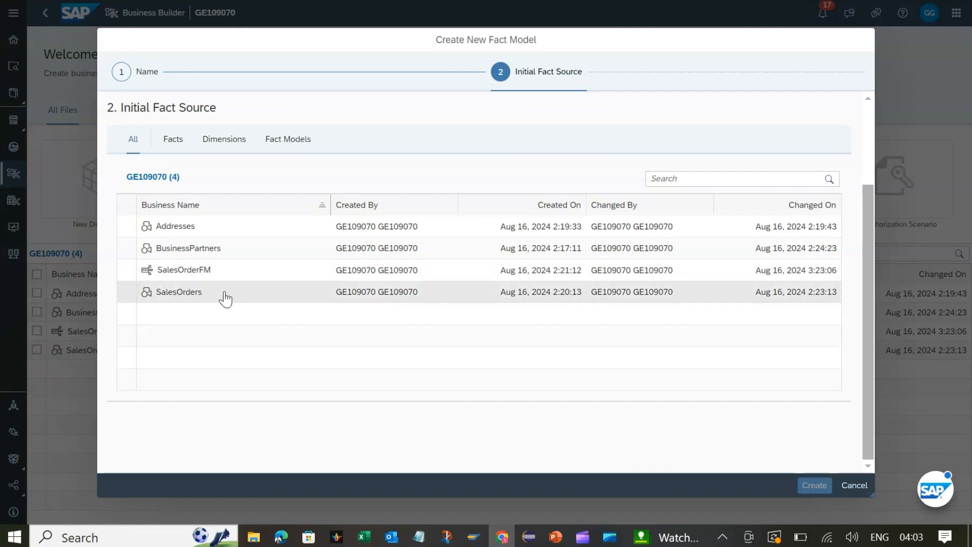
Choose SalesOrders as the initial fact source, keep the source alias SalesOrders, and create the fact model
click(201, 296)
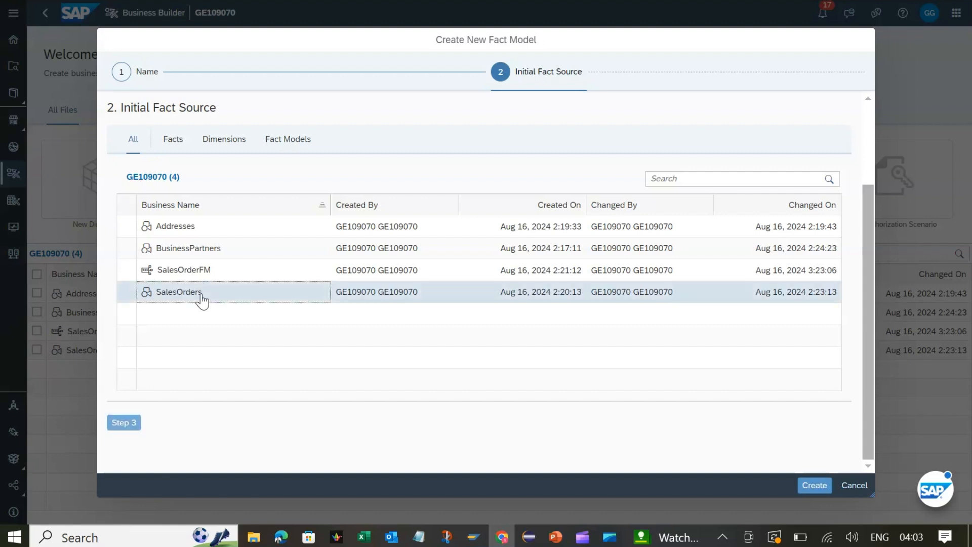
click(133, 418)
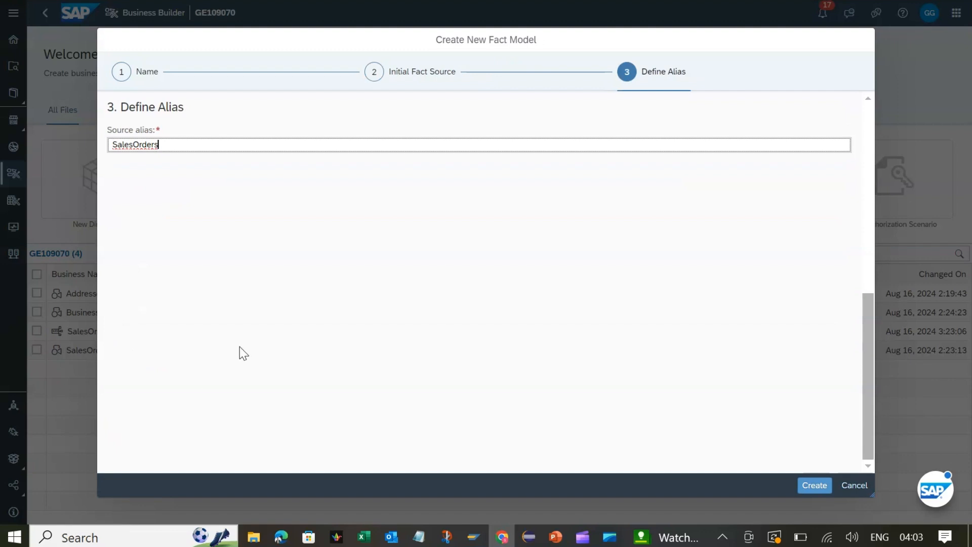
click(183, 145)
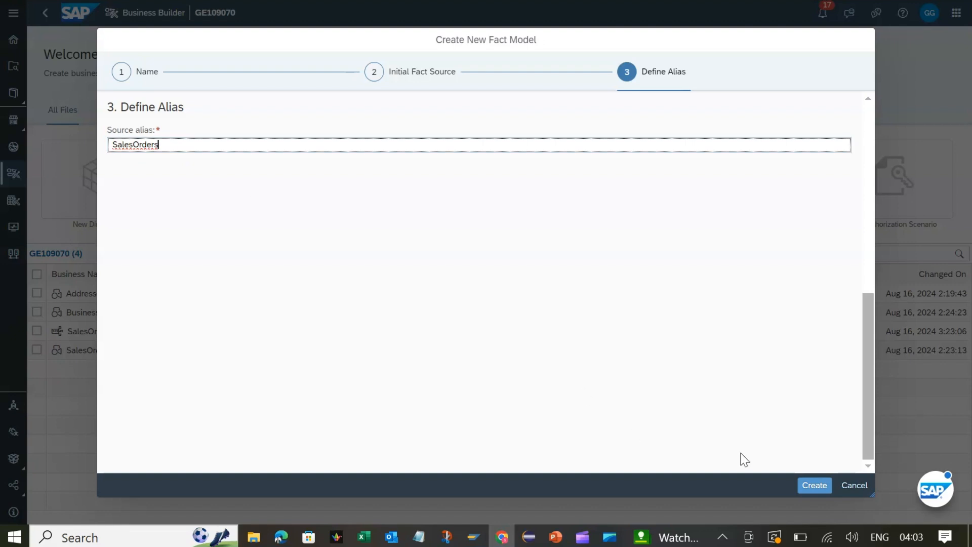
click(803, 486)
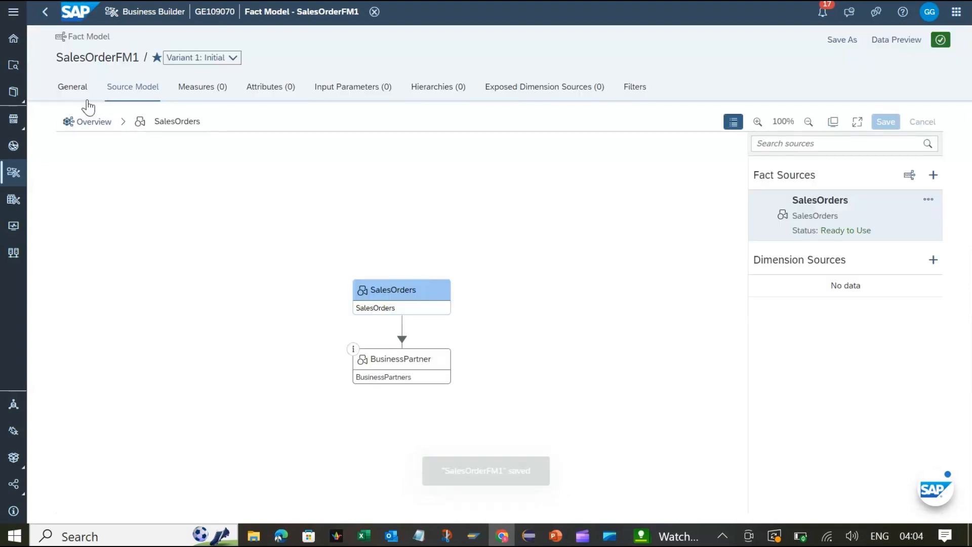
Review the fact model's general name, variant and status settings, and return to its source model
click(77, 93)
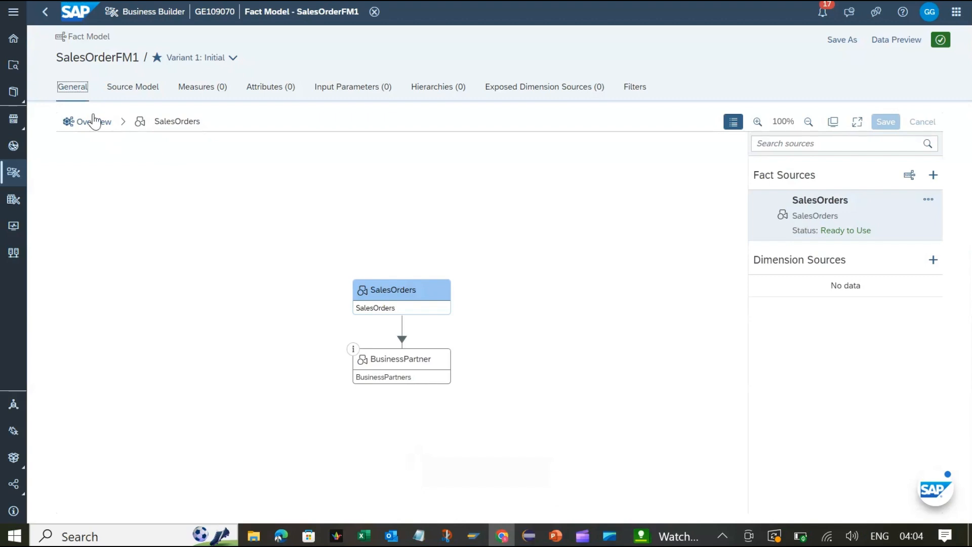
click(73, 88)
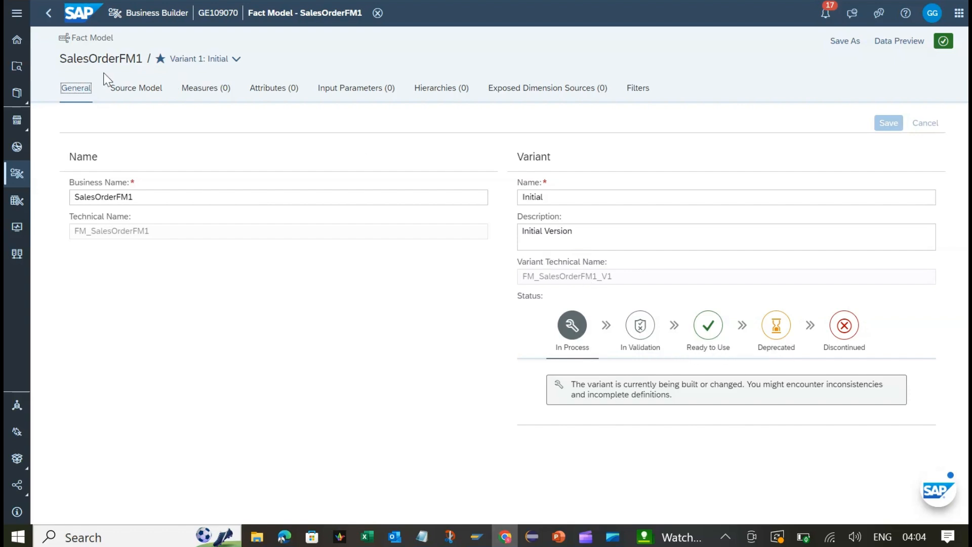
click(125, 91)
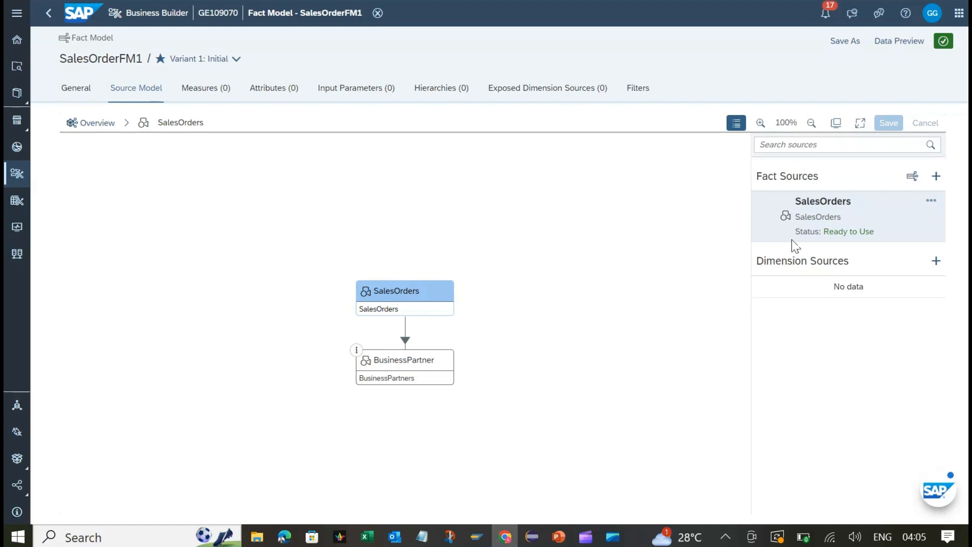
Start adding a dimension source from the BusinessPartners entity, keeping its proposed alias, and proceed to linking sources
click(935, 262)
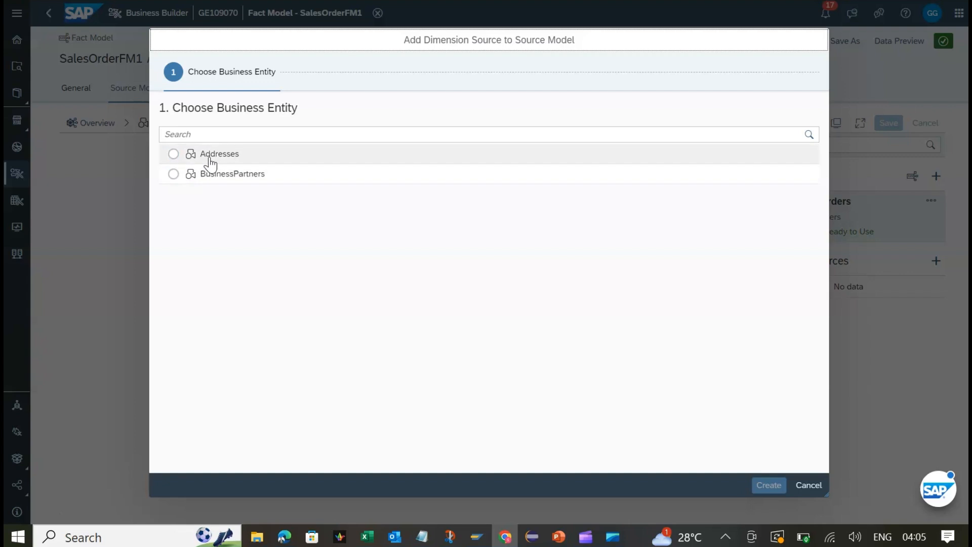
click(174, 174)
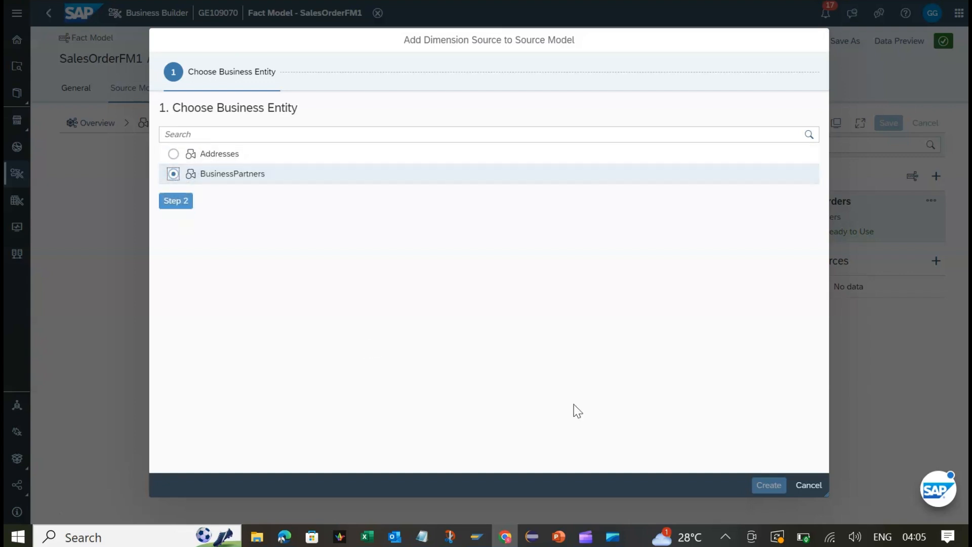
click(185, 210)
click(183, 177)
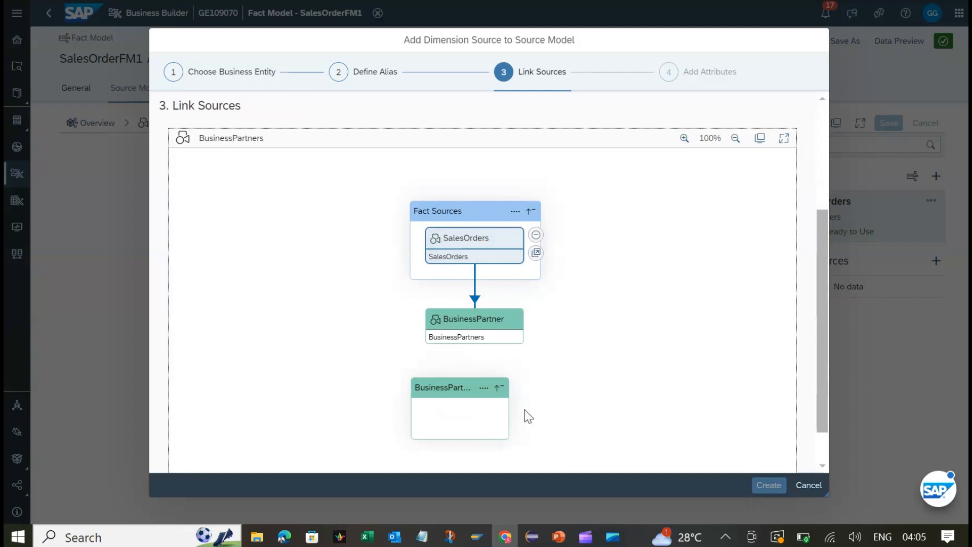
Link the new dimension source to the BusinessPartner association under SalesOrders and create it
click(486, 336)
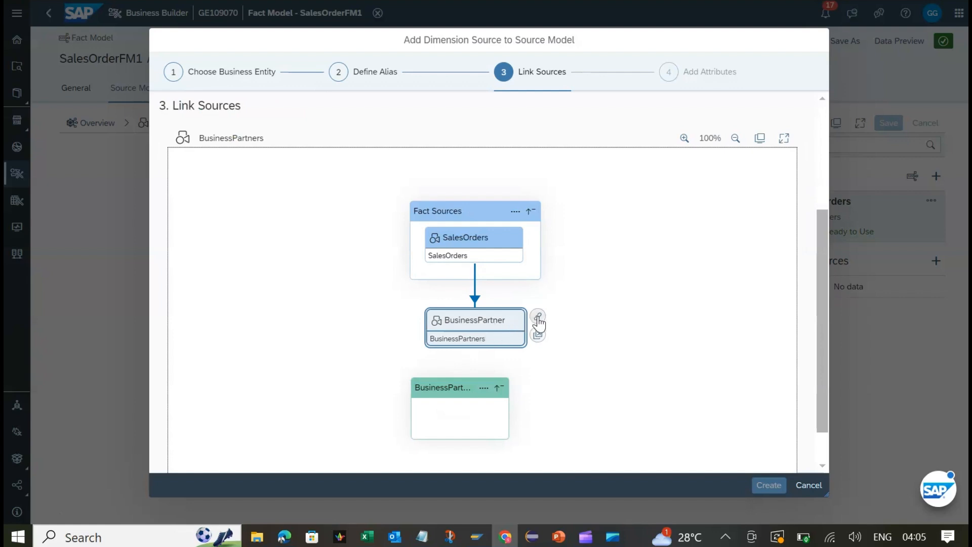
click(538, 318)
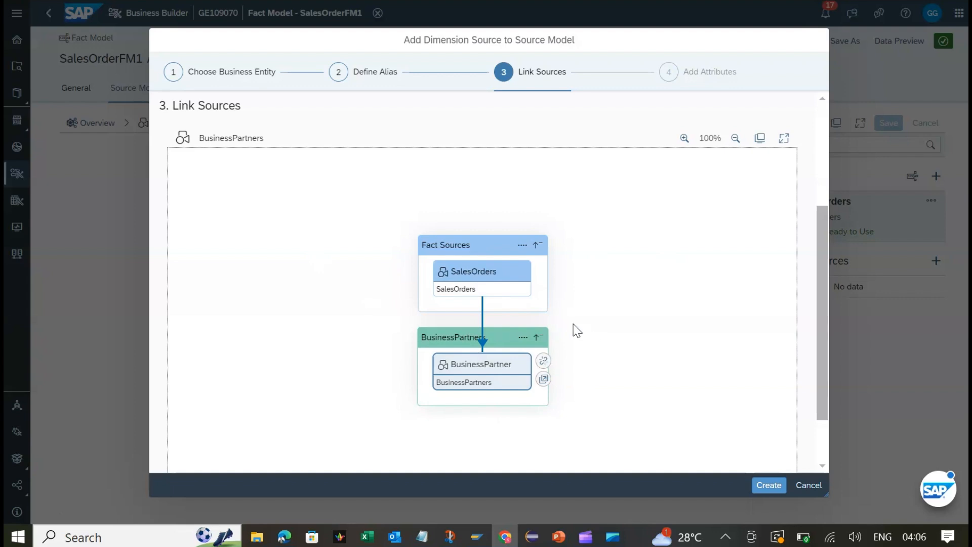
click(543, 362)
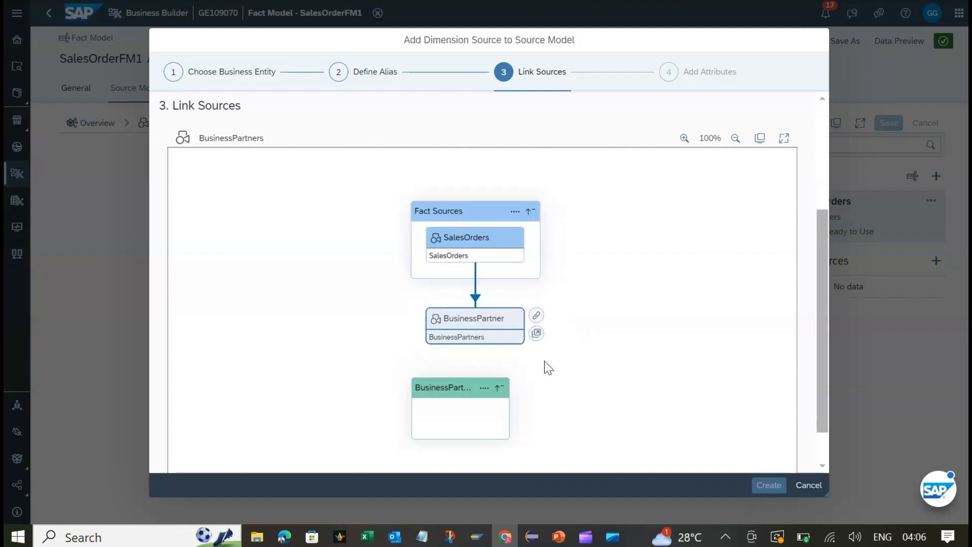
click(536, 315)
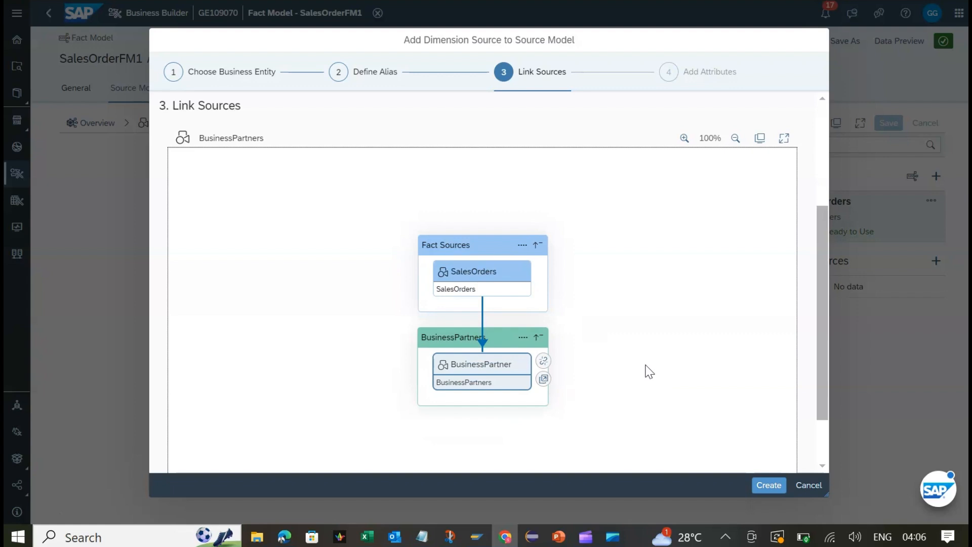
click(769, 485)
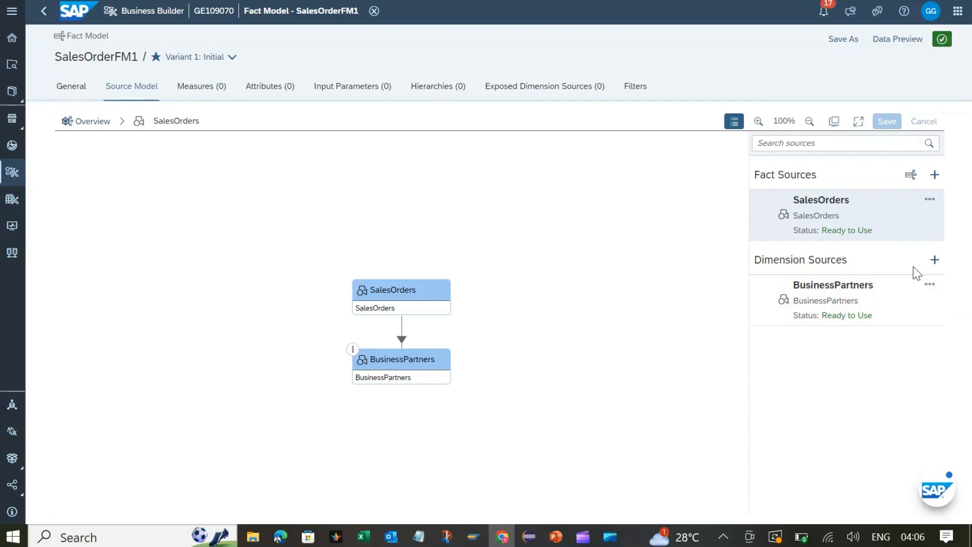
Start adding another dimension source from the Addresses entity with the alias Addresses, and proceed to linking sources
click(936, 268)
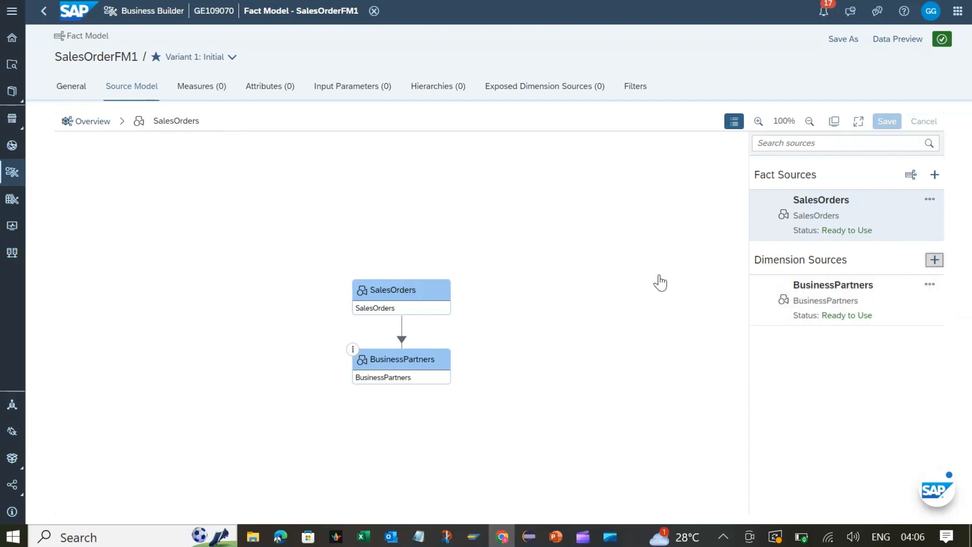
click(168, 153)
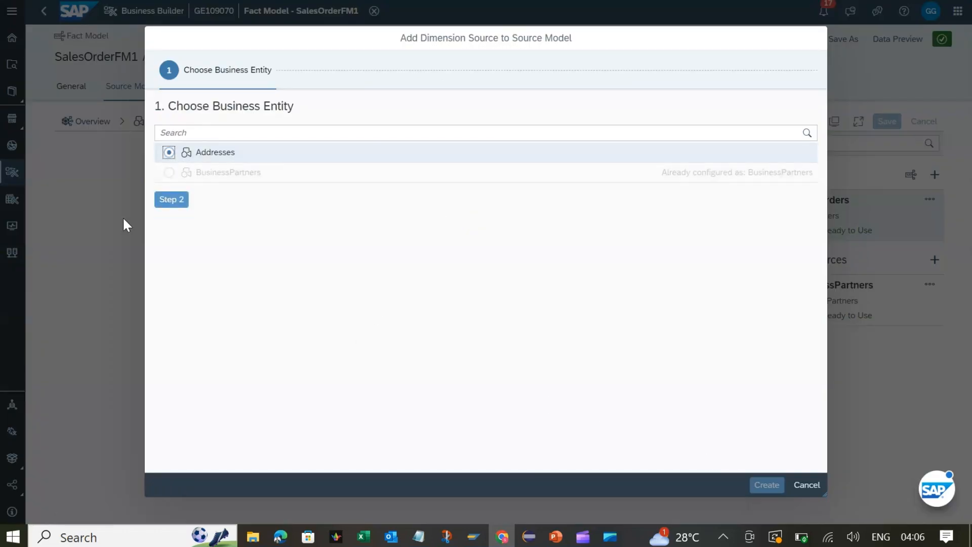
click(170, 202)
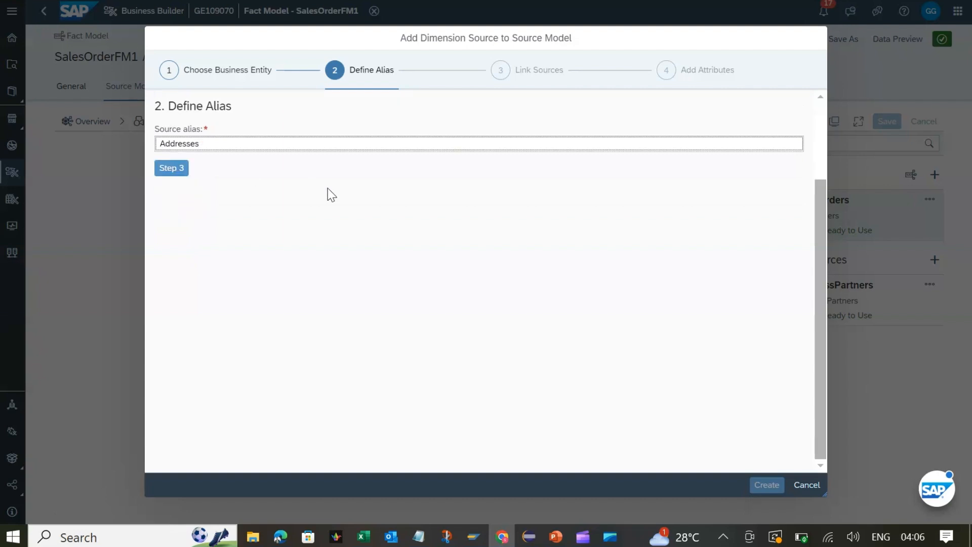
click(177, 171)
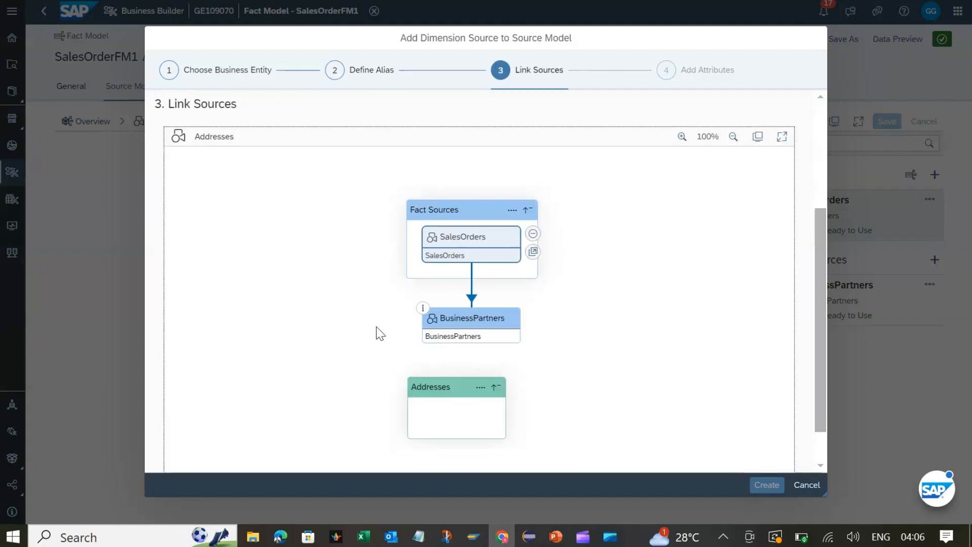
Expand BusinessPartners in the link diagram, link the Addresses source to its Address association, and create the dimension source
click(490, 326)
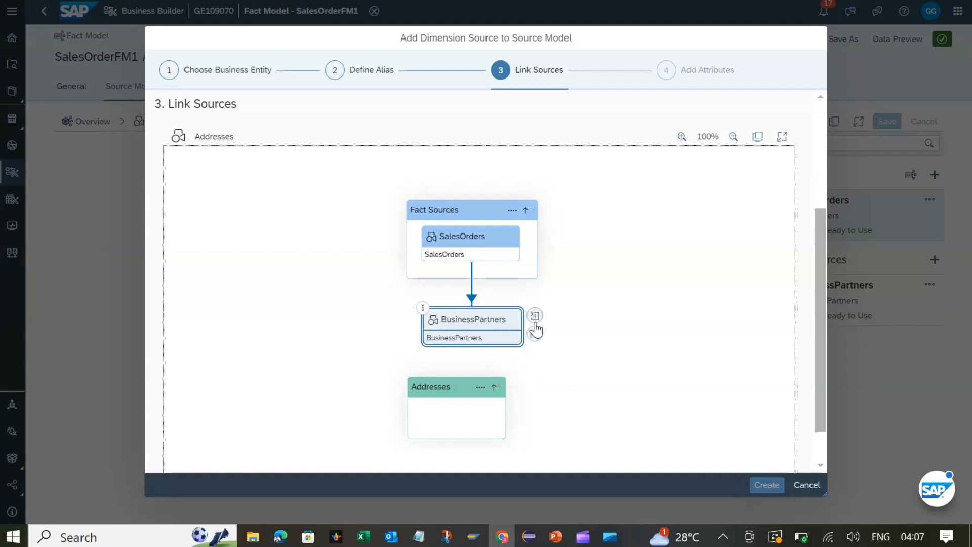
click(535, 318)
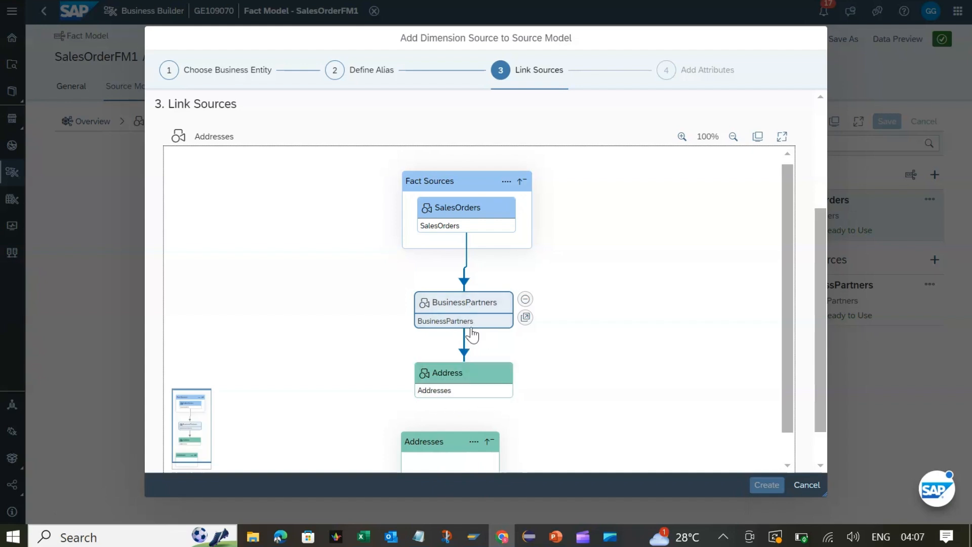
click(470, 373)
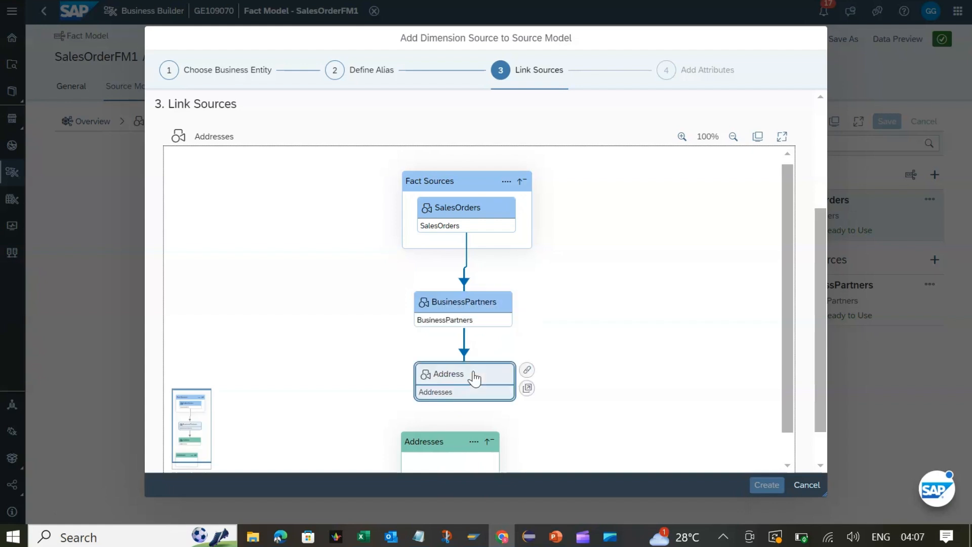
click(526, 371)
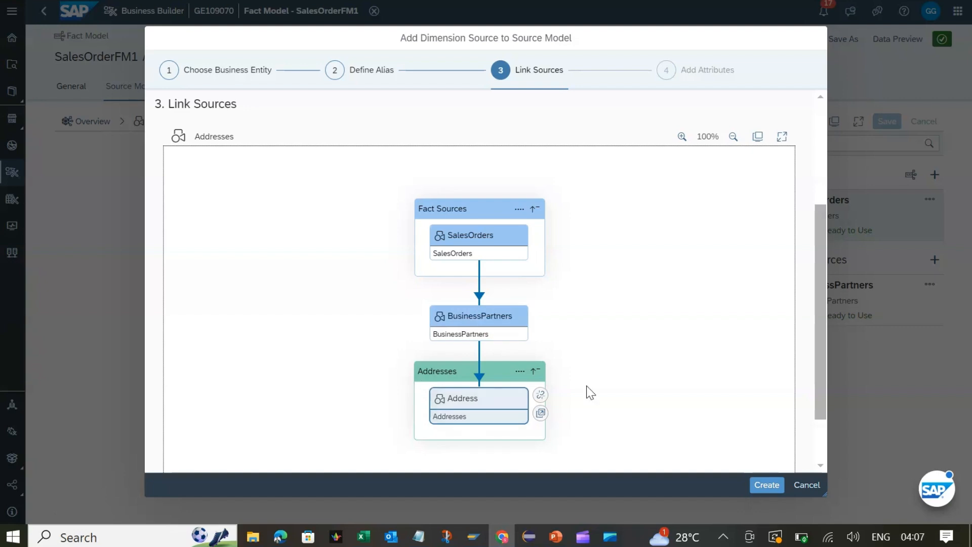
click(766, 485)
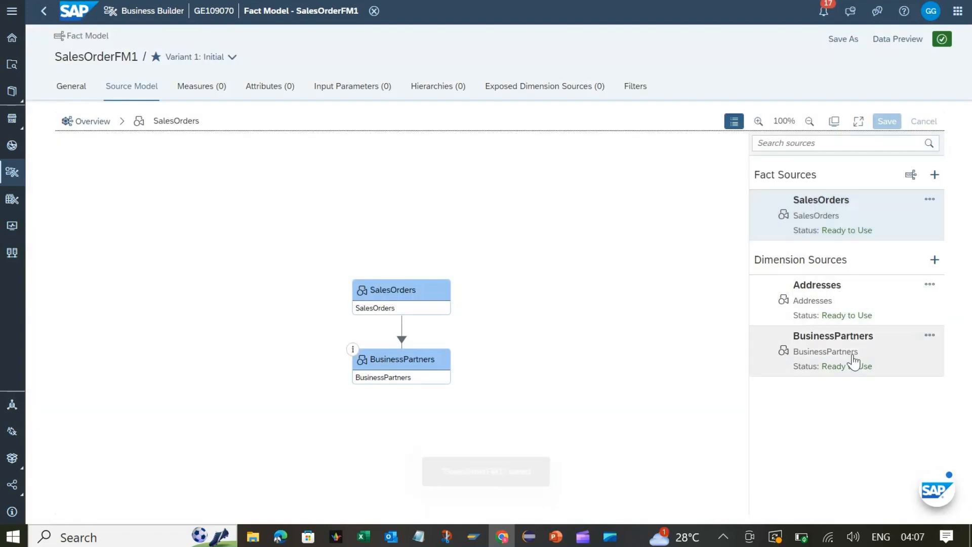
Expand BusinessPartners in the SalesOrders source diagram to examine its link to Addresses, and view the BusinessPartners dimension source
click(386, 366)
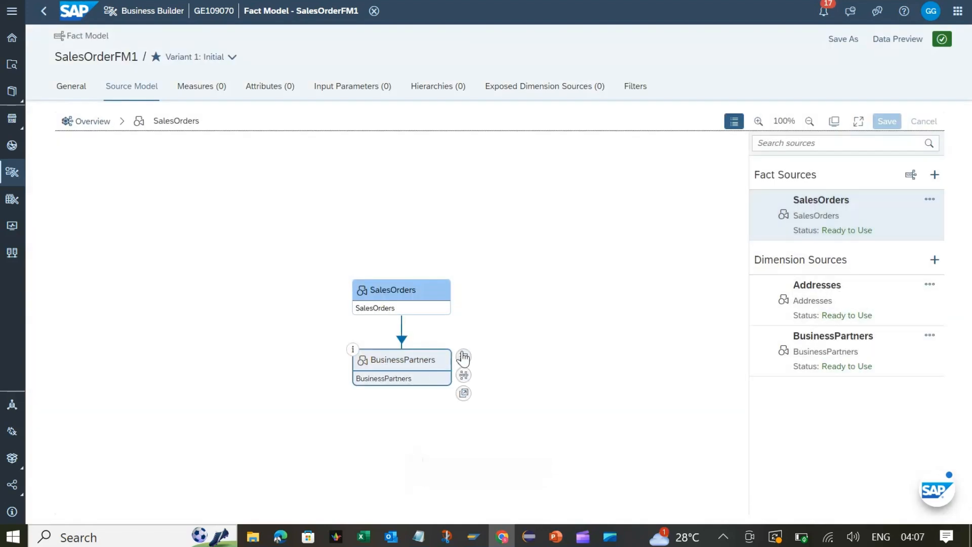
click(471, 353)
click(447, 361)
click(464, 357)
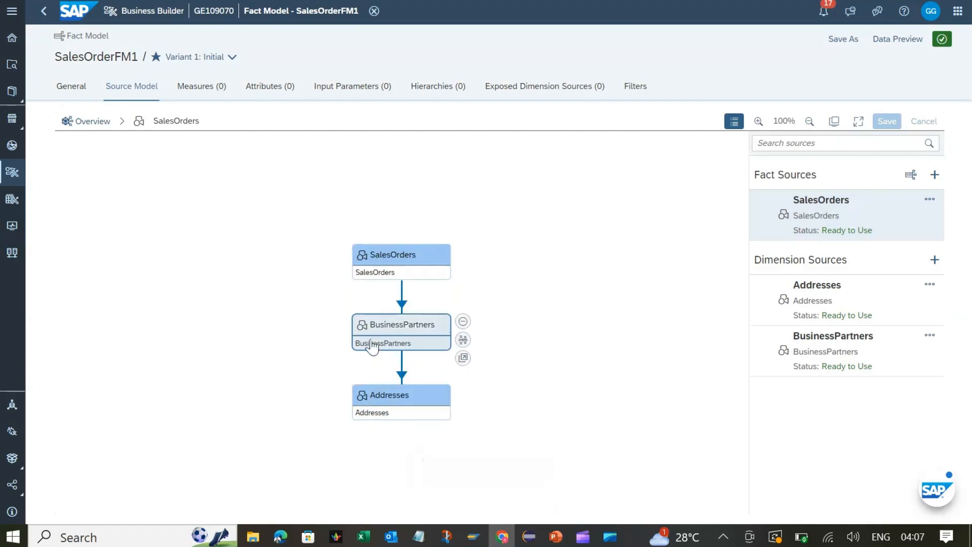
click(464, 340)
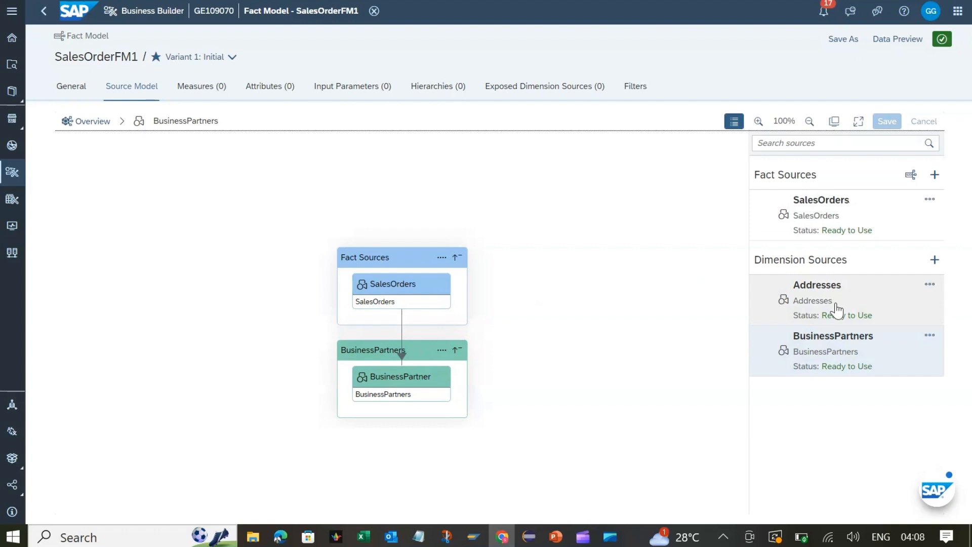
Add the fact source measures GROSSAMOUNT, NETAMOUNT and TAXAMOUNT from SalesOrders to the fact model
click(189, 92)
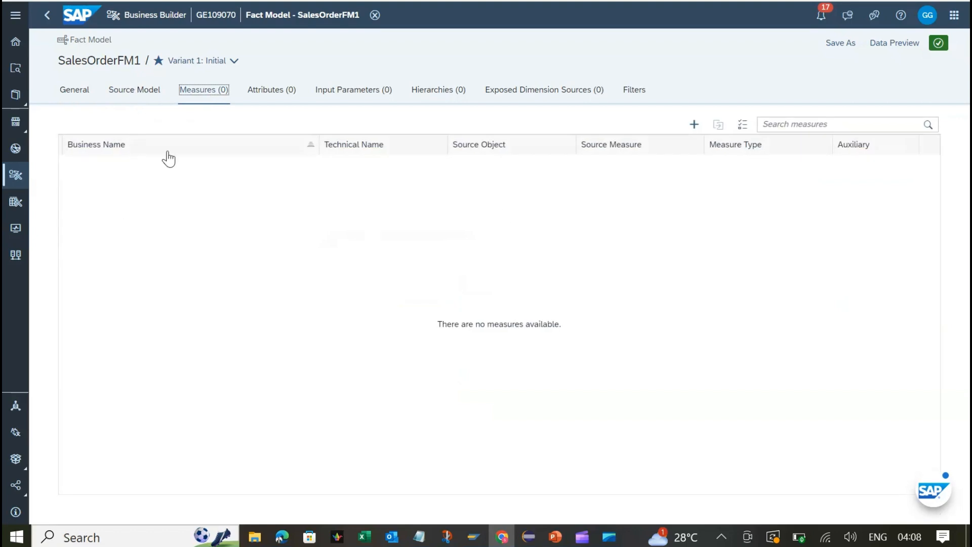
click(743, 127)
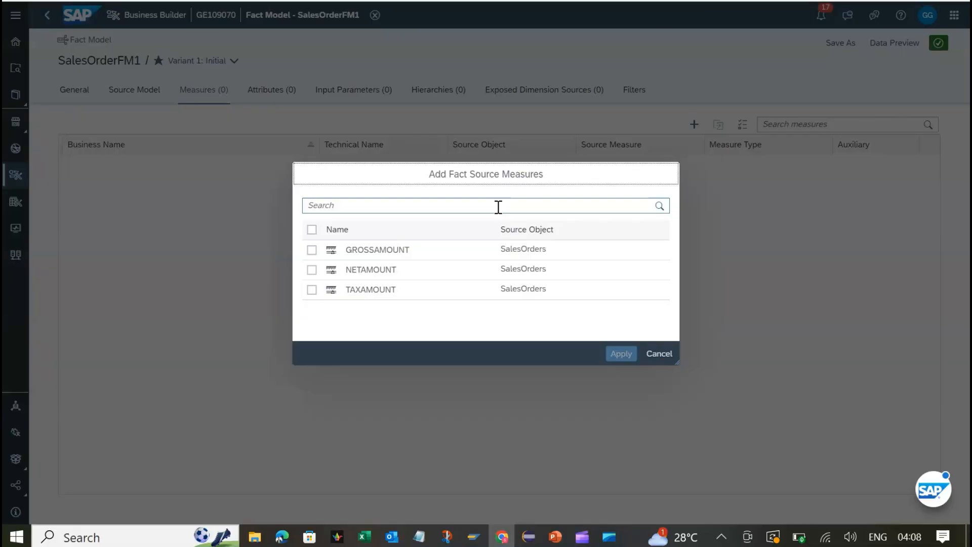
click(311, 250)
click(311, 289)
click(312, 309)
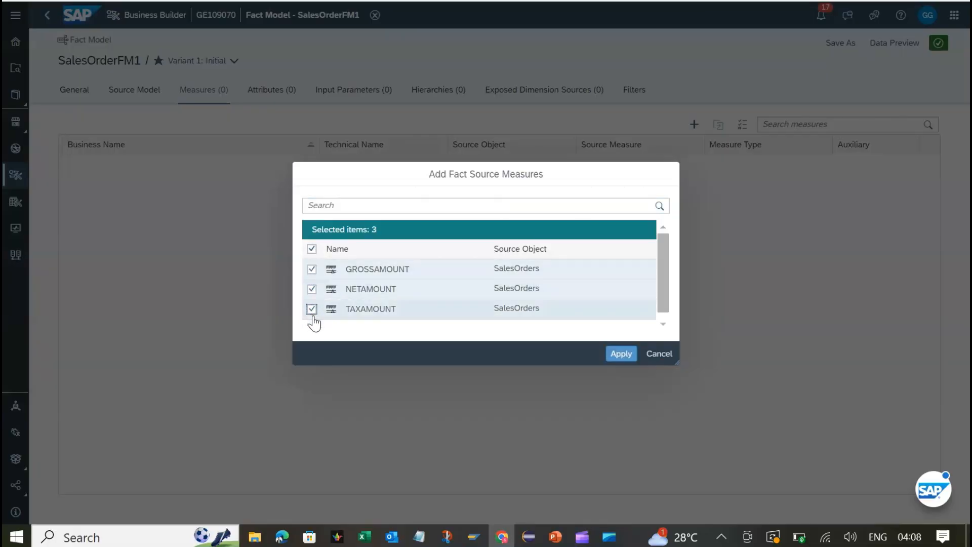
click(621, 354)
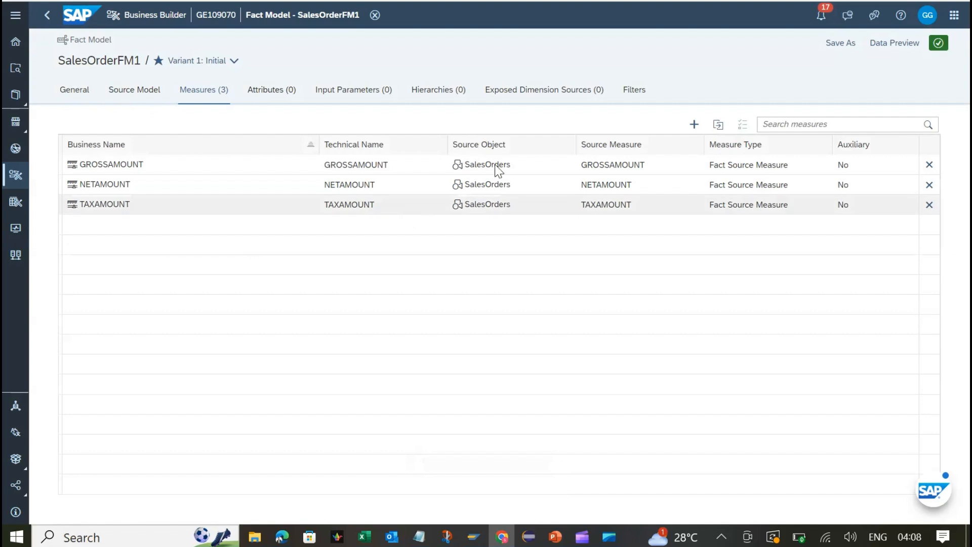
Start a new measure with the business name Tax Percentage and make it a Calculated Measure, leaving exception aggregation at None
click(694, 125)
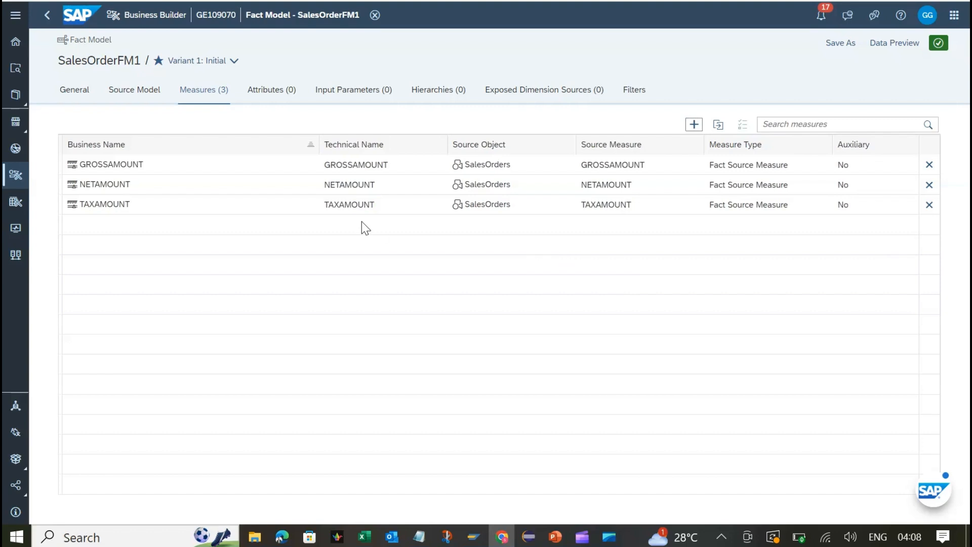
click(694, 125)
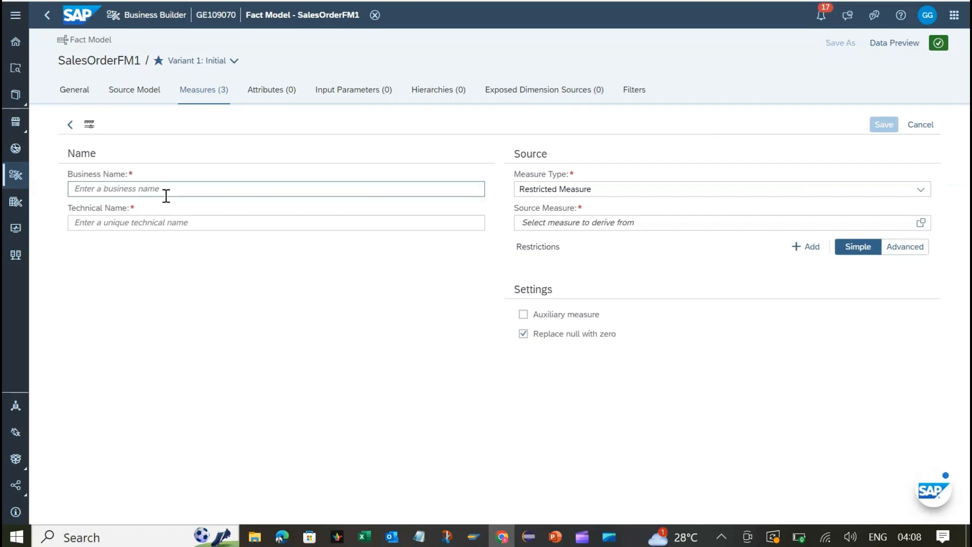
click(149, 193)
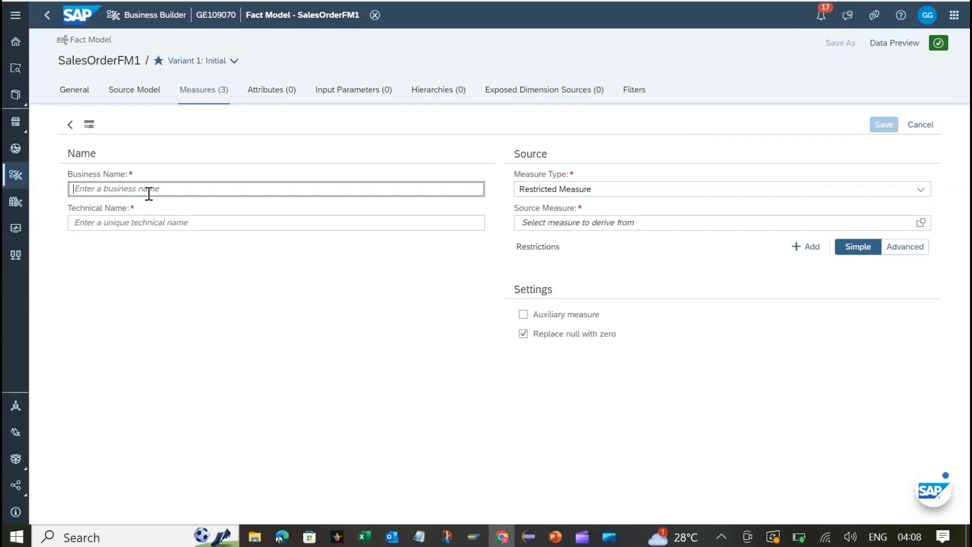
text(Profit)
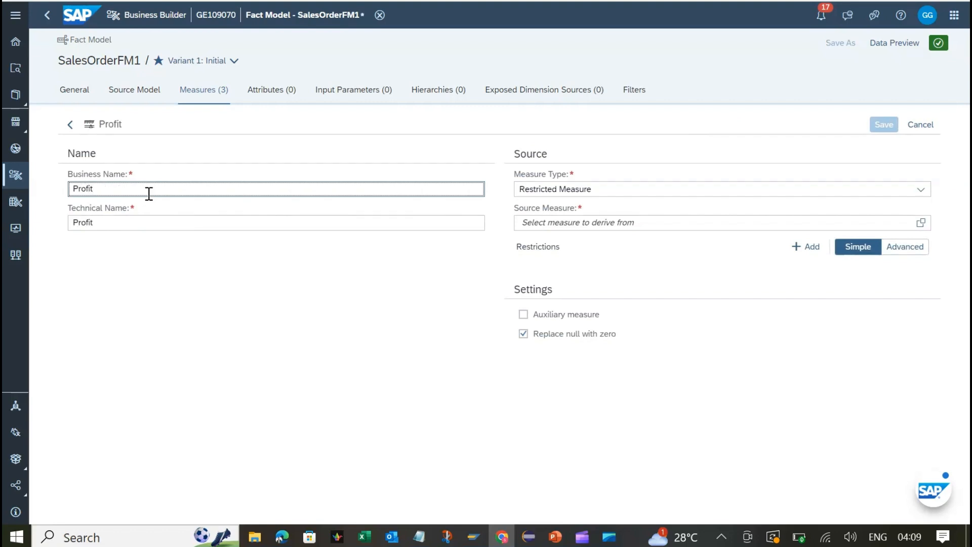
drag(195, 195, 66, 195)
text(Tax Percentage)
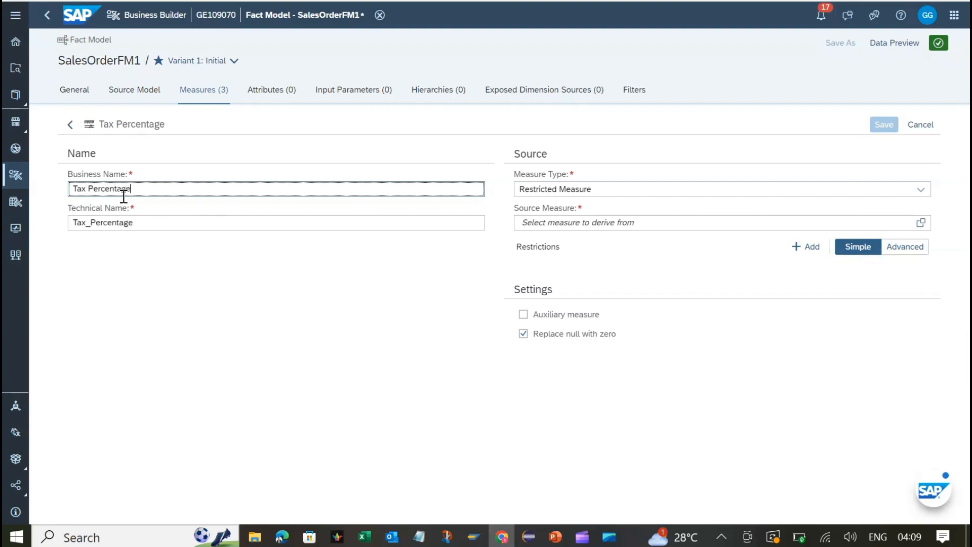
click(591, 191)
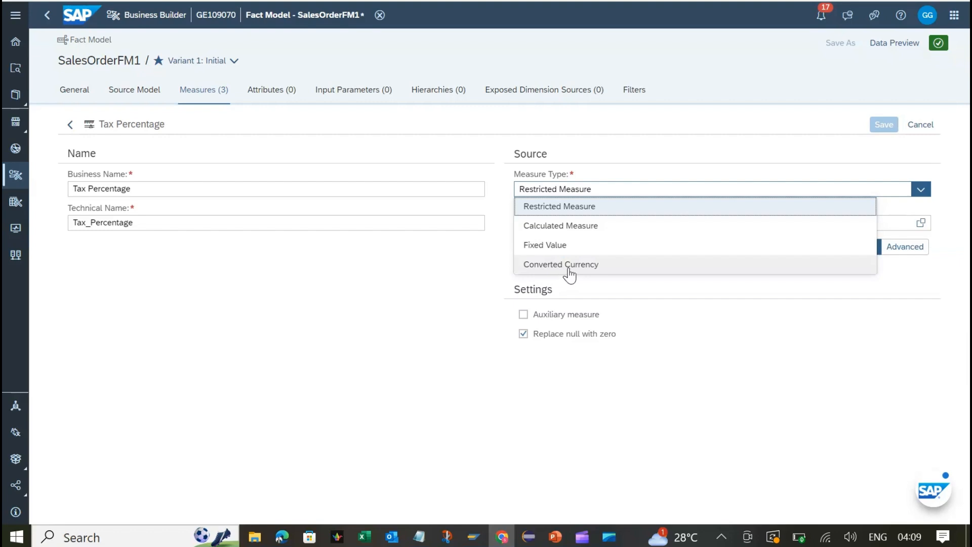
click(562, 231)
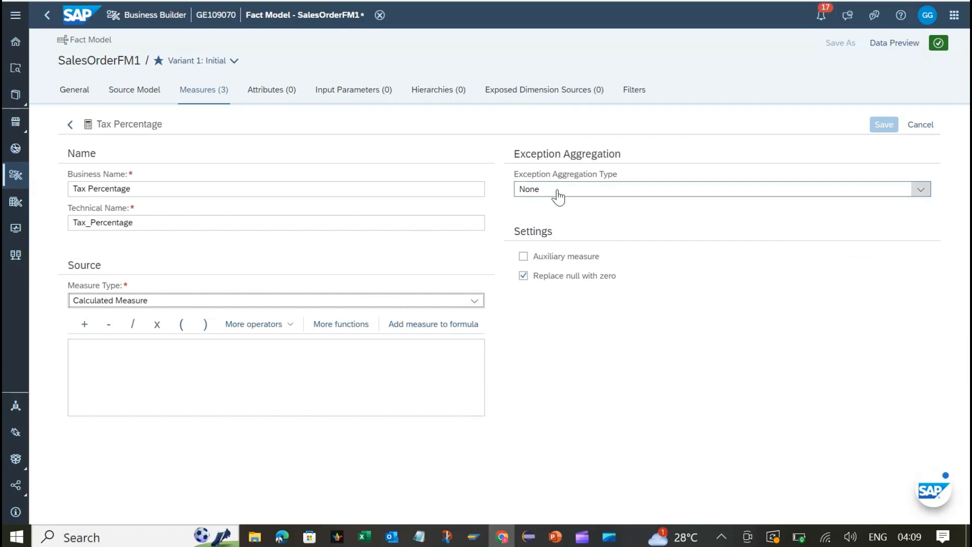
click(587, 196)
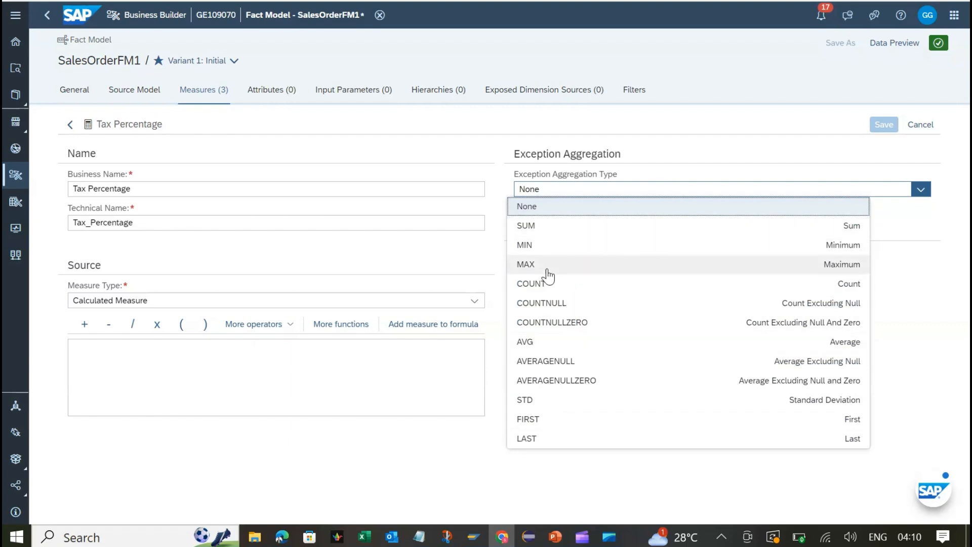
Enter the calculation formula TAXAMOUNT / GROSSAMOUNT *100 for the Tax Percentage measure
click(309, 378)
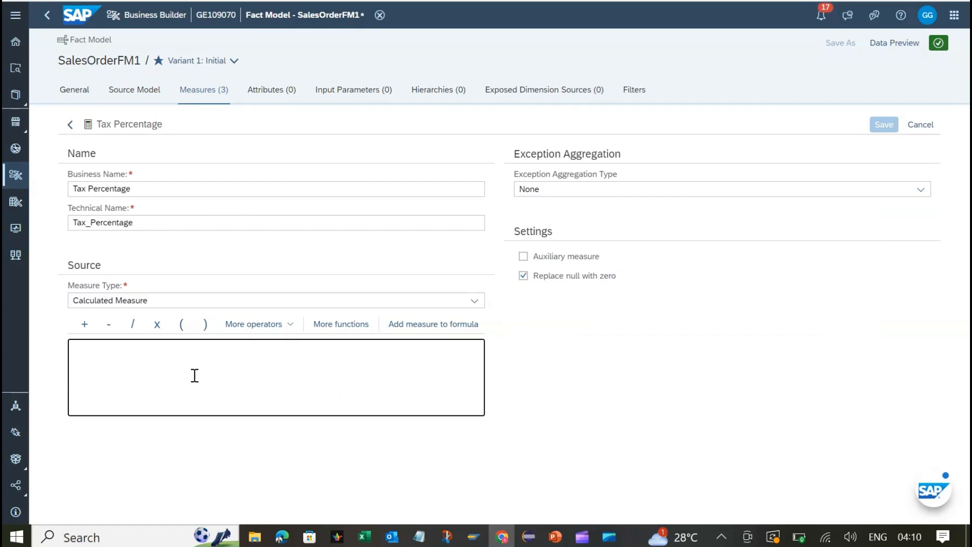
text(TAZ)
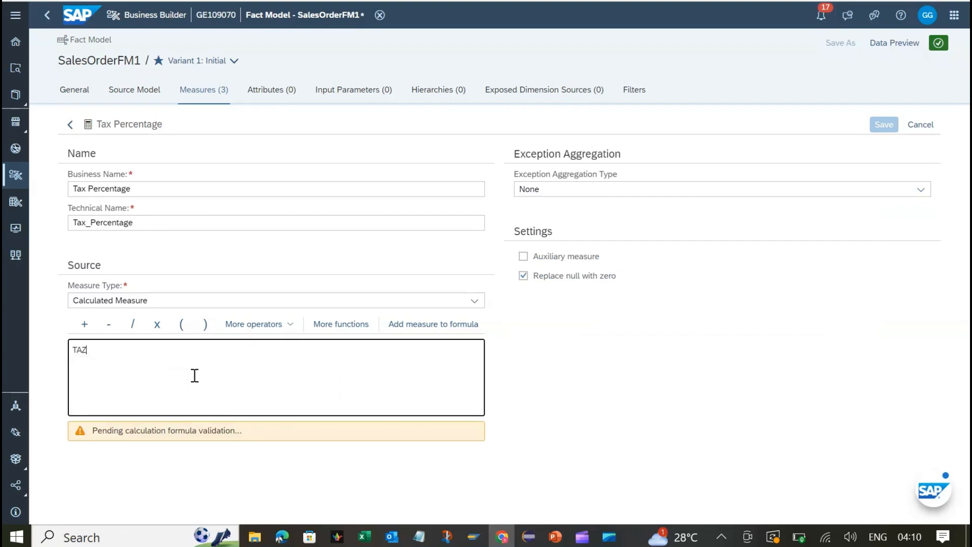
key(BackSpace)
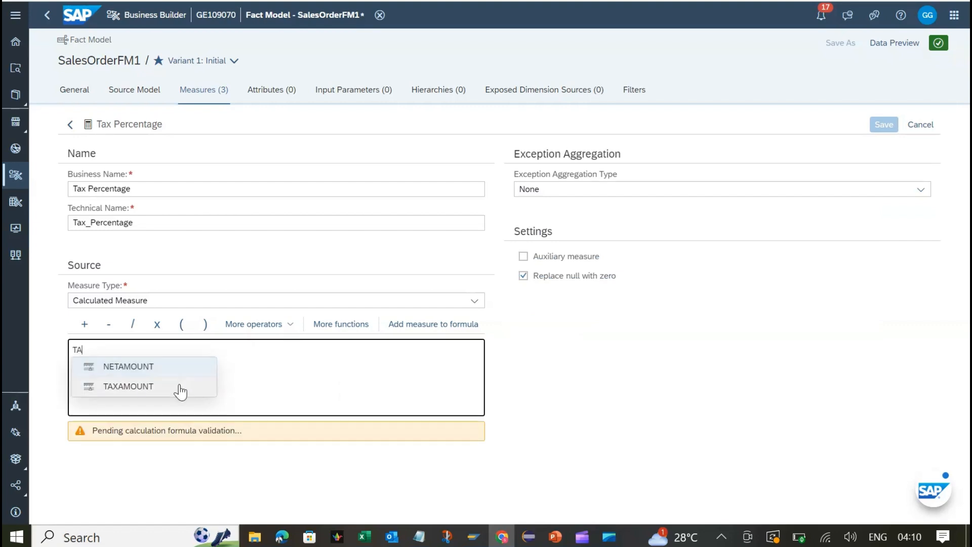
click(179, 388)
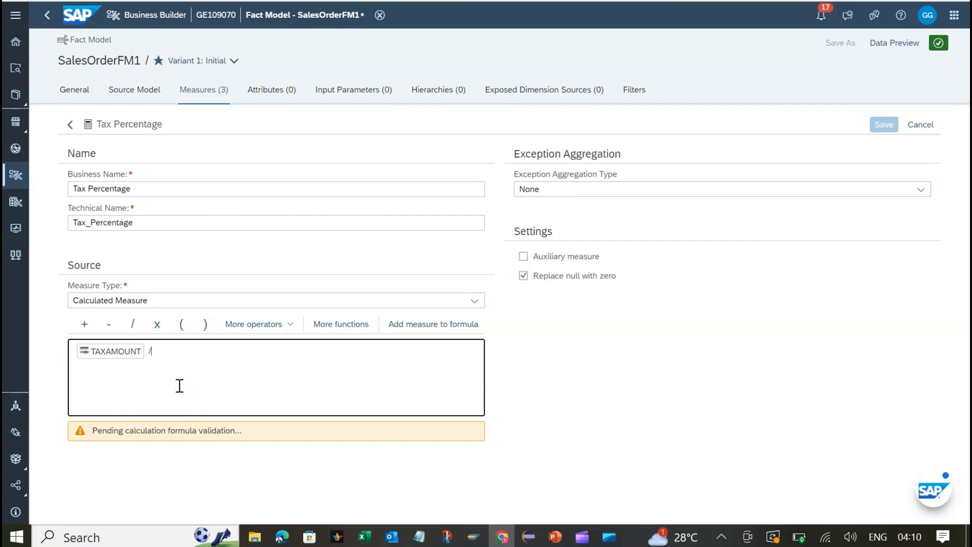
text(GR)
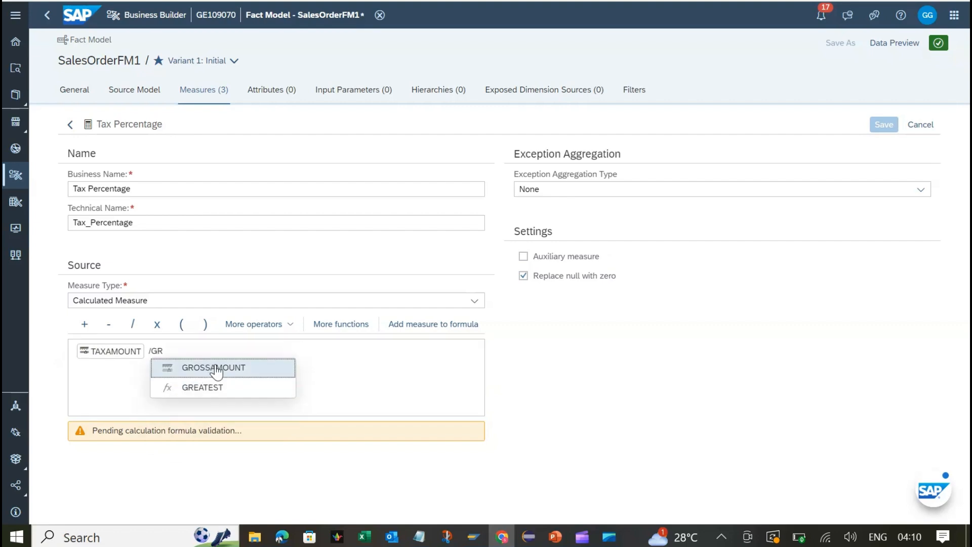
click(214, 367)
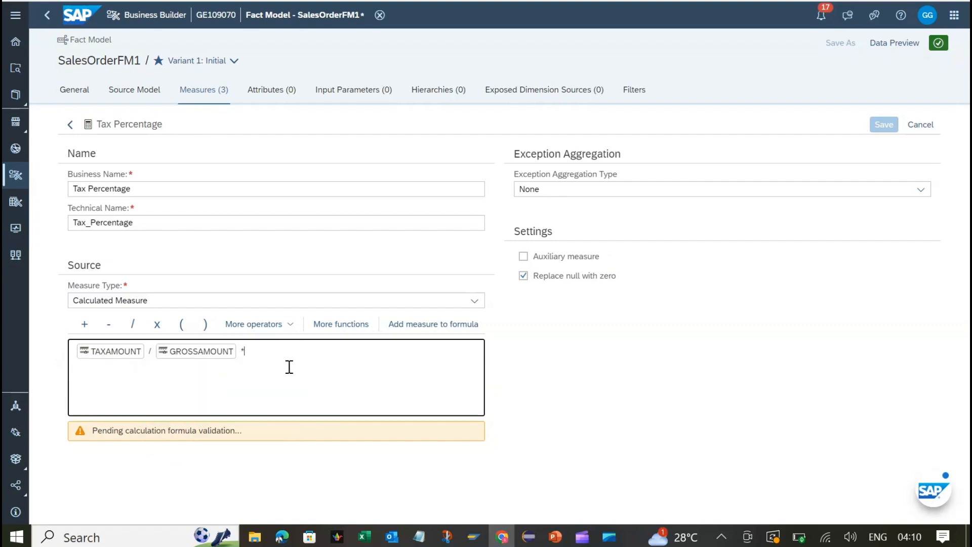
text(*100)
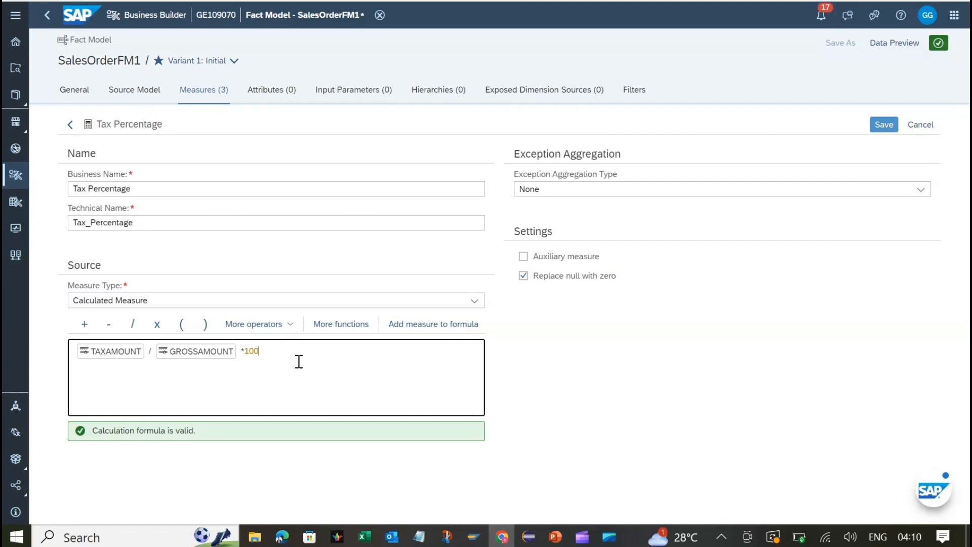
Examine the additional functions, selectable measures and additional operators available for the calculation formula without inserting any
click(334, 326)
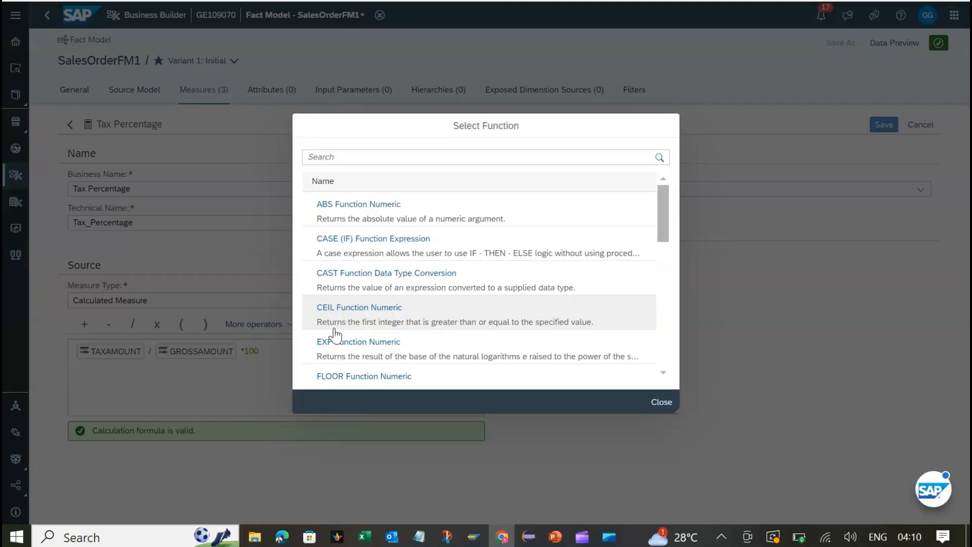
scroll(471, 273, down, 3)
scroll(471, 274, down, 5)
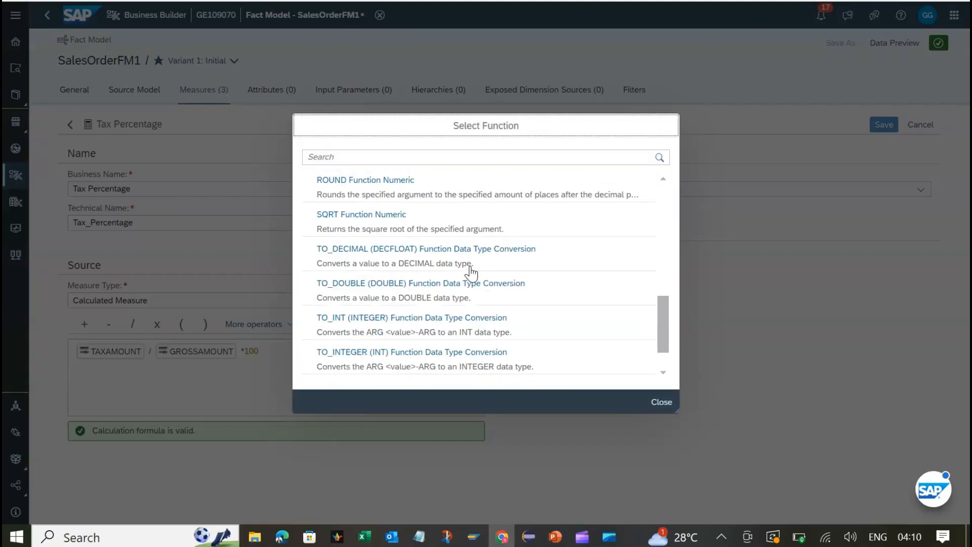
scroll(471, 274, up, 4)
scroll(470, 273, up, 5)
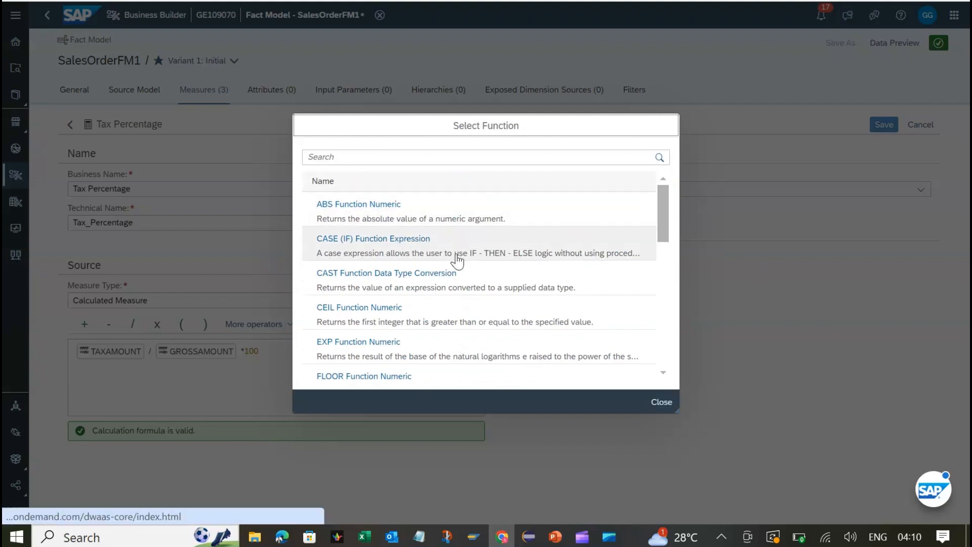
click(667, 403)
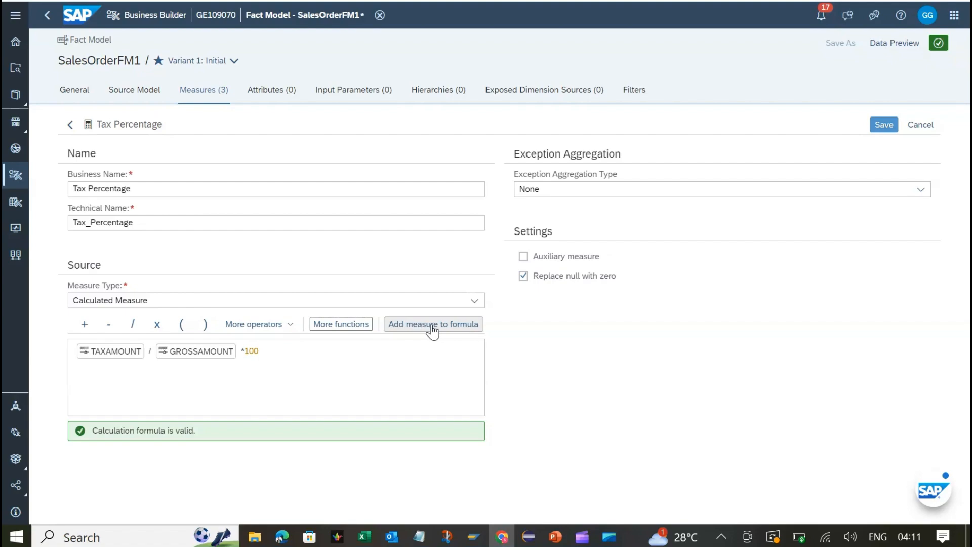
click(433, 330)
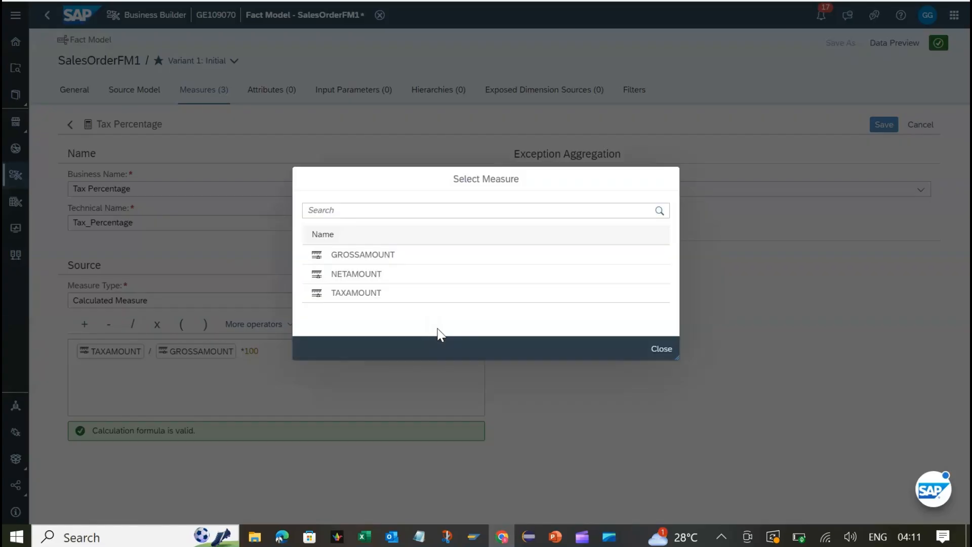
click(660, 350)
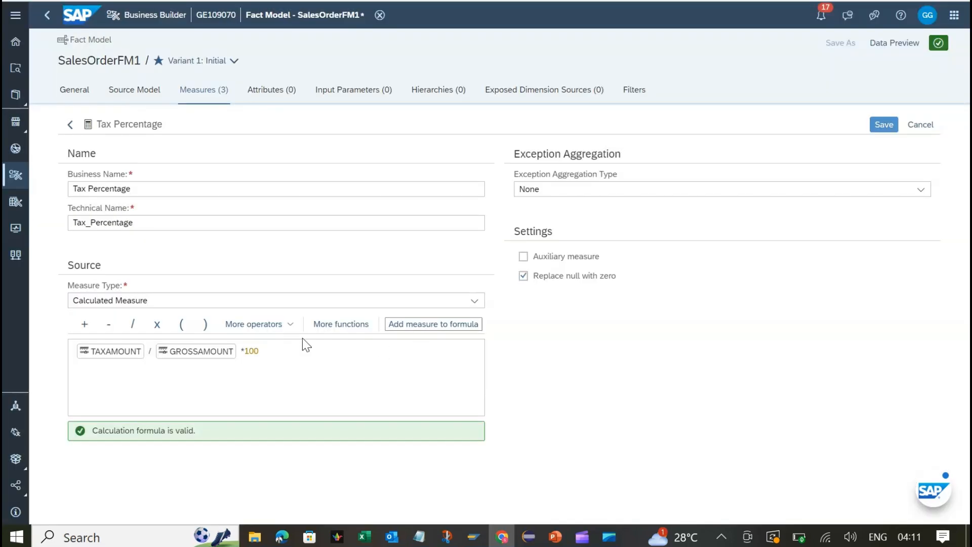
click(287, 330)
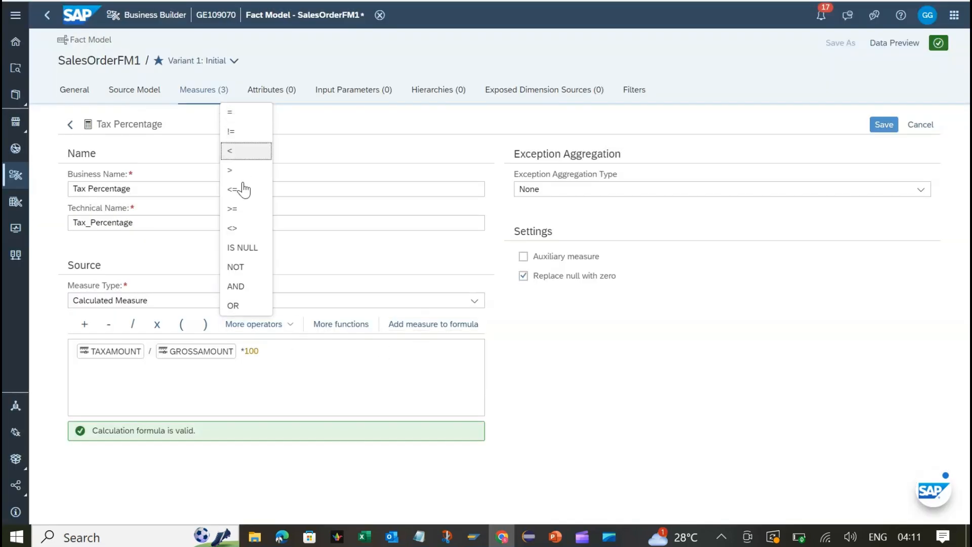
click(314, 362)
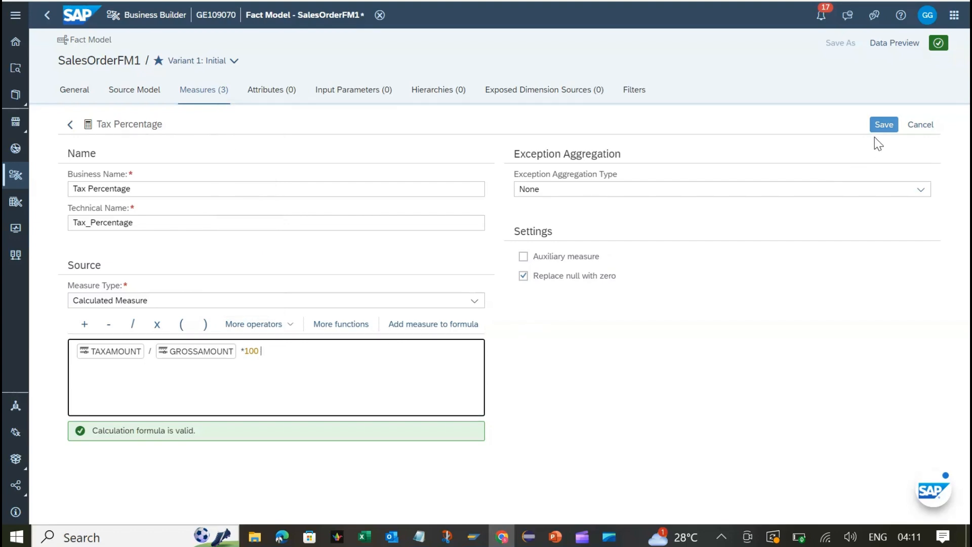
Save the Tax Percentage calculated measure
click(885, 128)
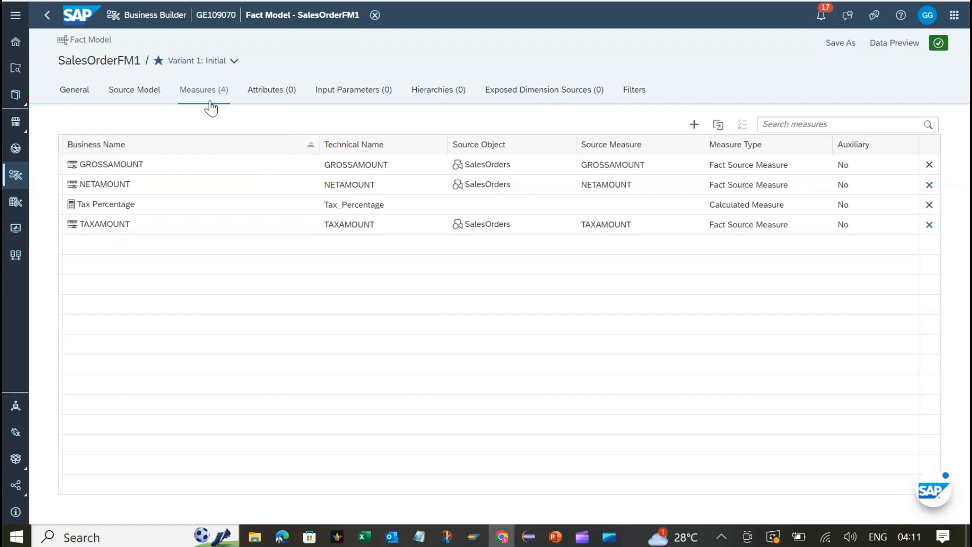
Start adding source attributes to the fact model, selecting all of them except ADDRESSID from Addresses
click(258, 96)
click(259, 96)
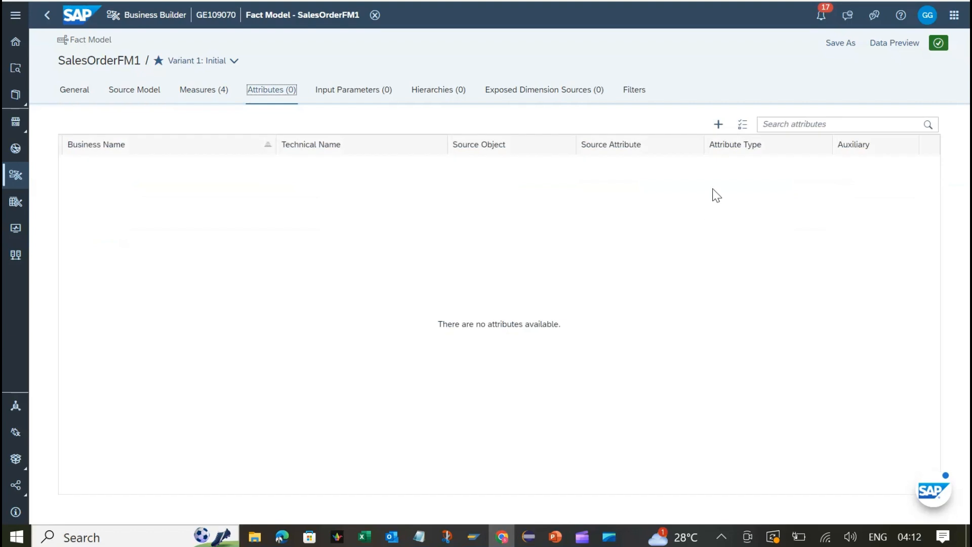
click(742, 124)
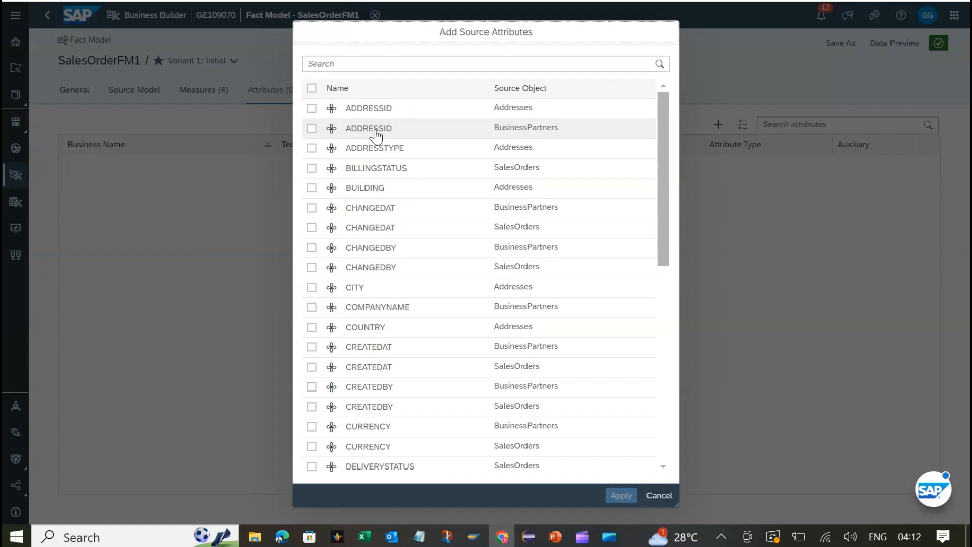
mouse_move(364, 135)
click(311, 129)
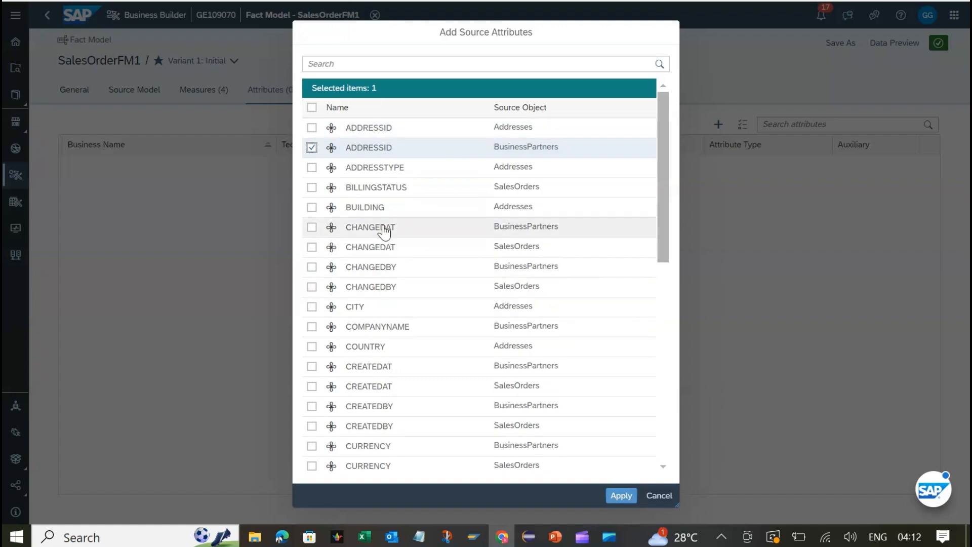
click(315, 109)
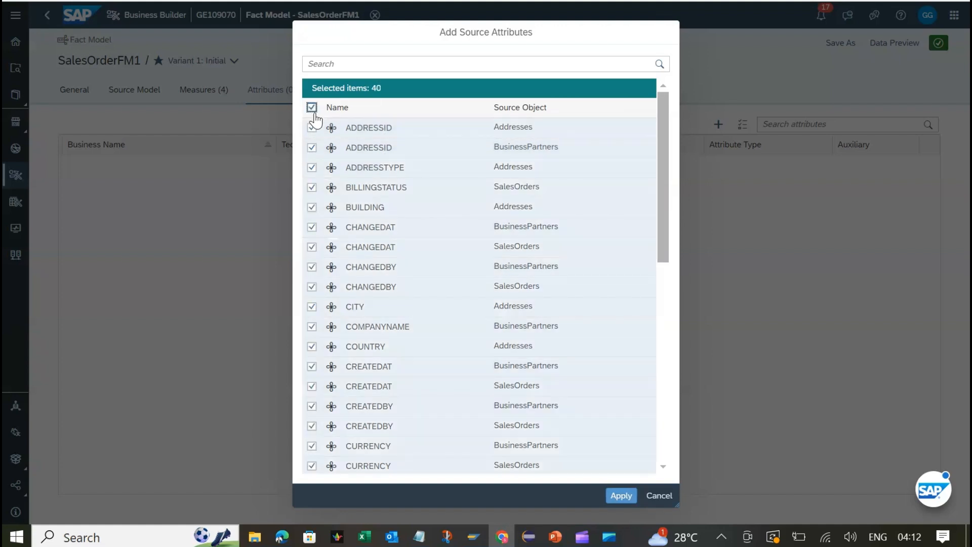
click(312, 127)
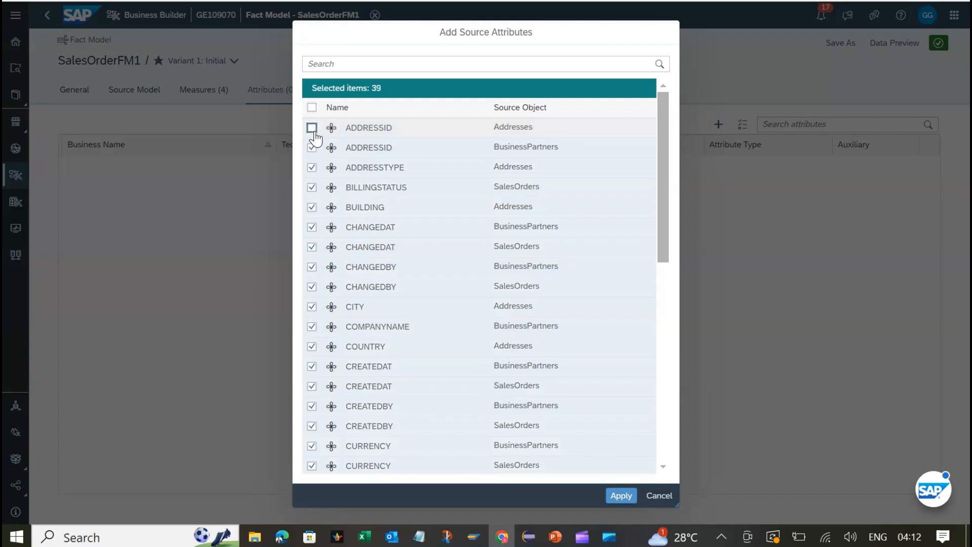
Exclude PARTNERID from BusinessPartners as well and add the remaining selected source attributes to the fact model
scroll(539, 301, down, 2)
scroll(539, 300, down, 2)
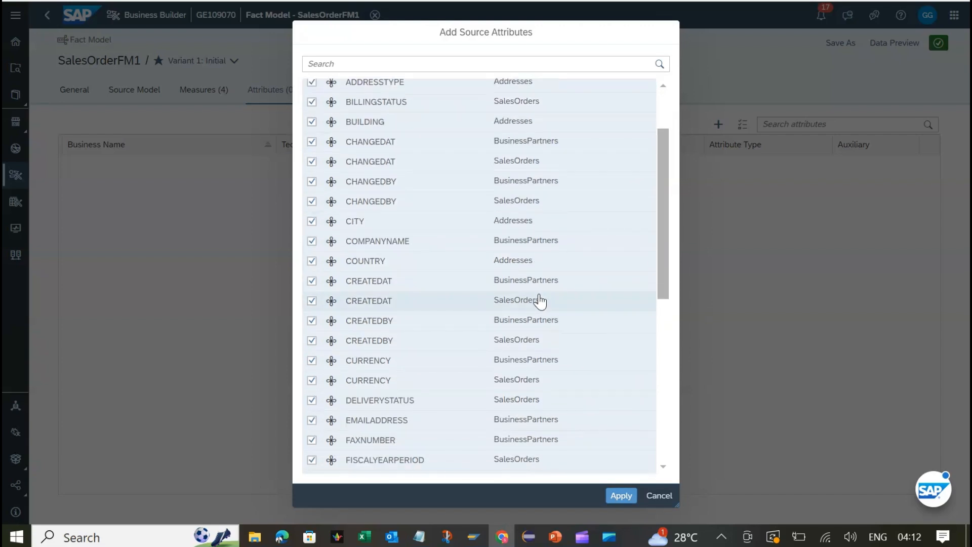
scroll(539, 300, up, 2)
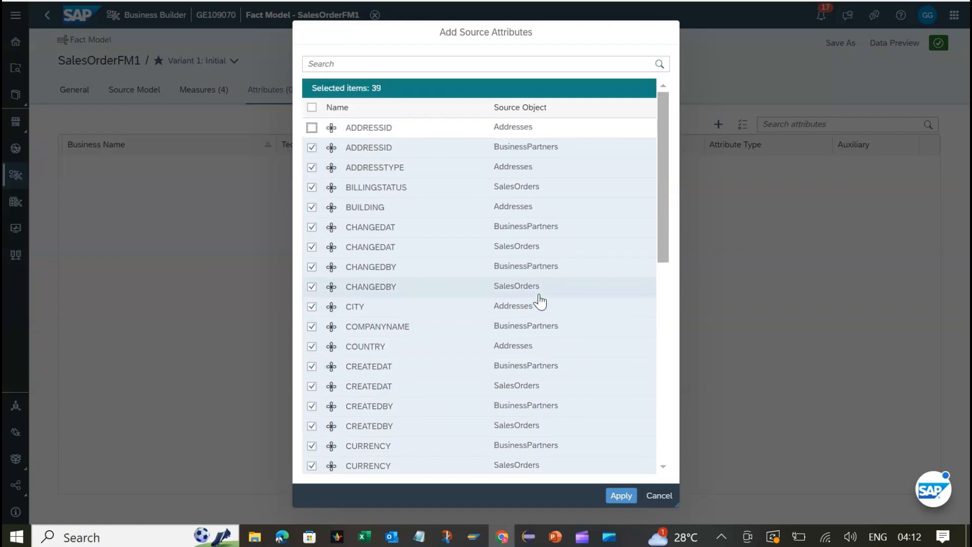
scroll(458, 334, down, 8)
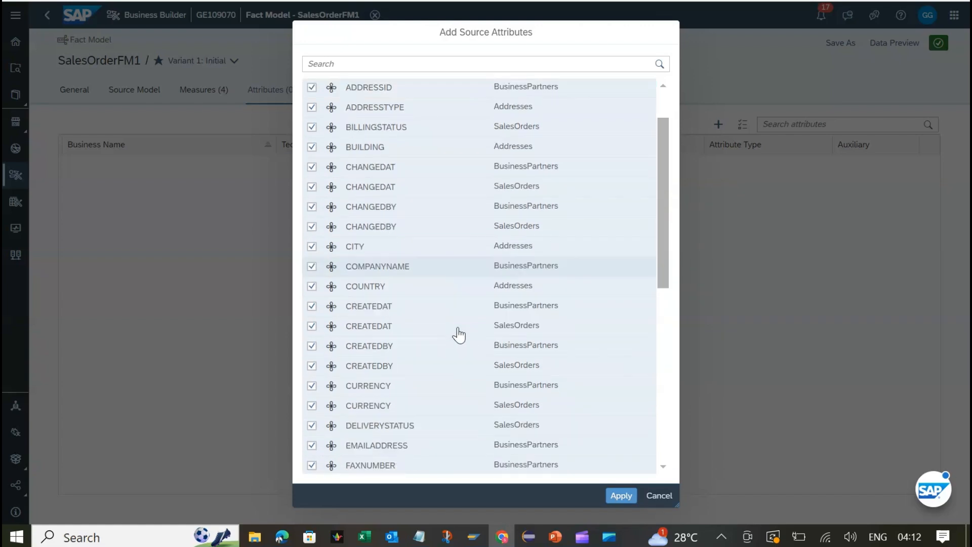
scroll(459, 334, down, 3)
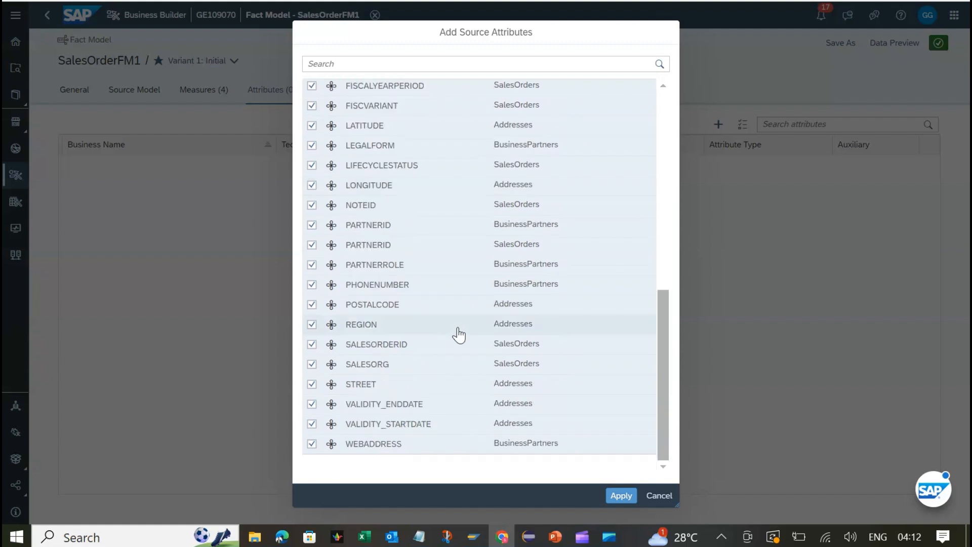
scroll(459, 334, up, 1)
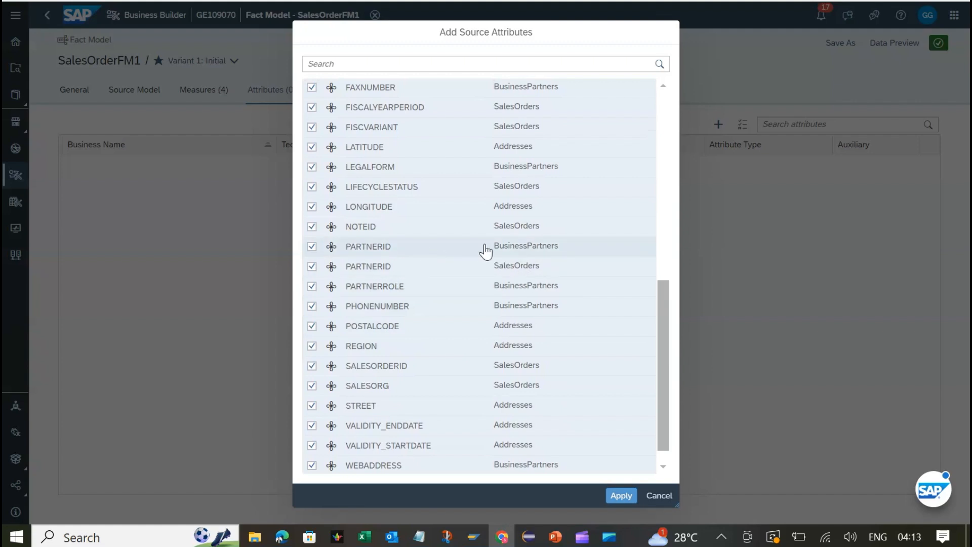
click(311, 246)
scroll(590, 411, down, 1)
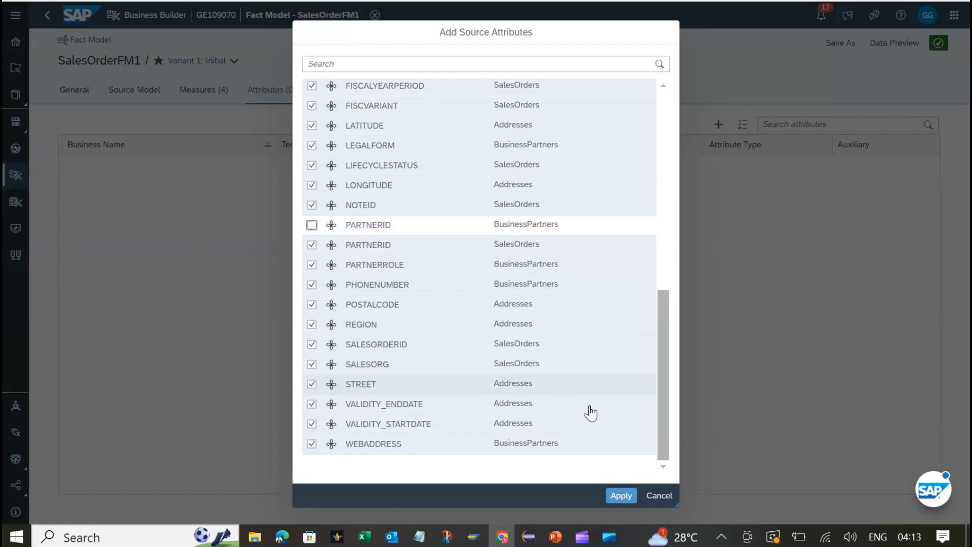
scroll(590, 413, up, 4)
scroll(590, 412, up, 5)
scroll(590, 412, down, 6)
scroll(590, 412, down, 2)
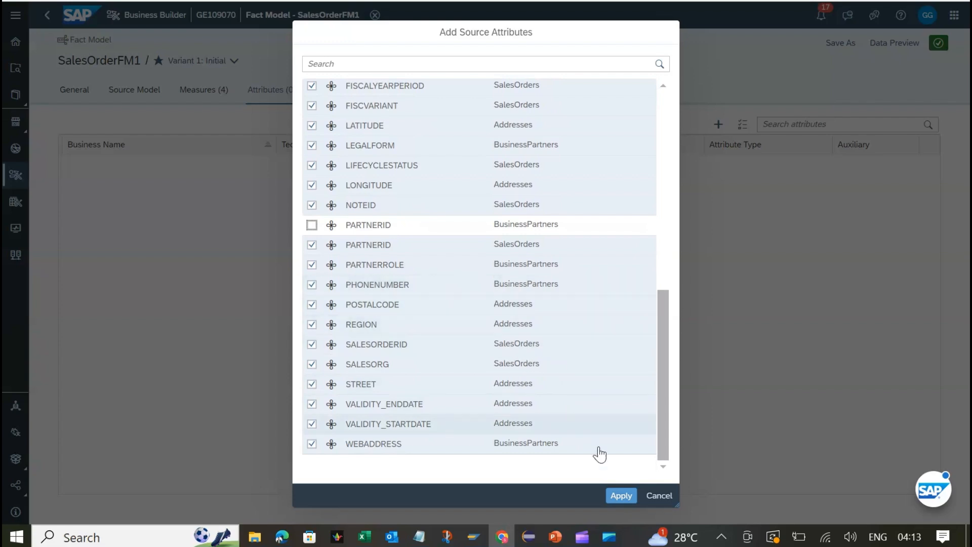
click(621, 496)
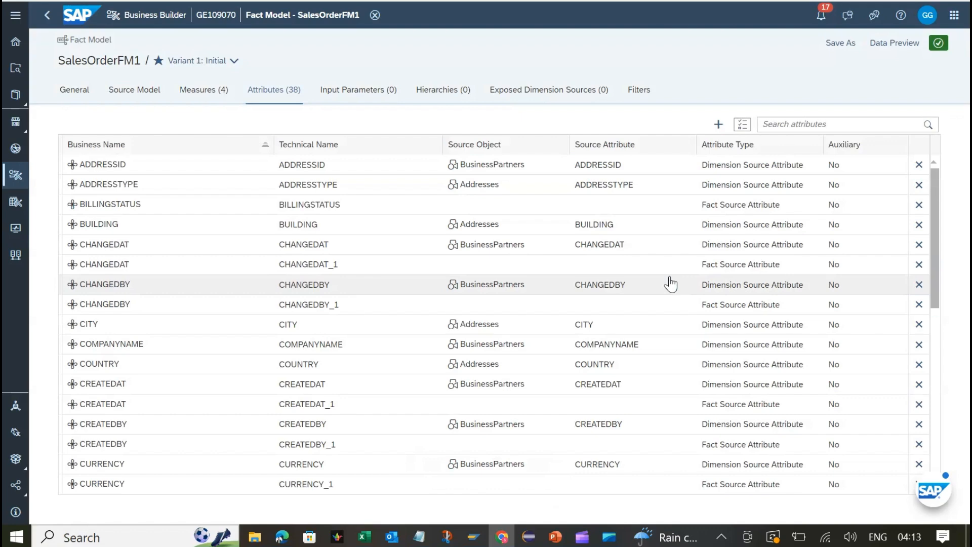
scroll(670, 284, down, 10)
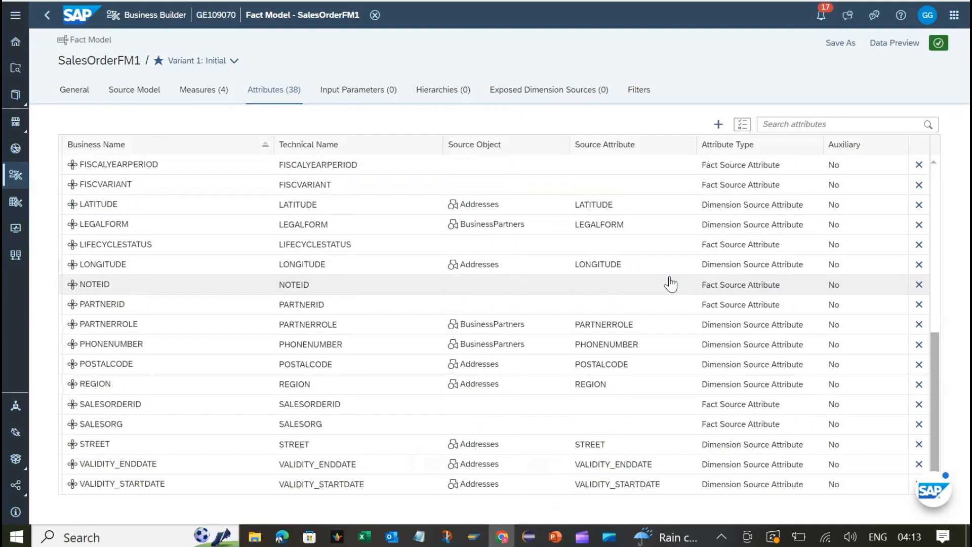
scroll(671, 284, up, 8)
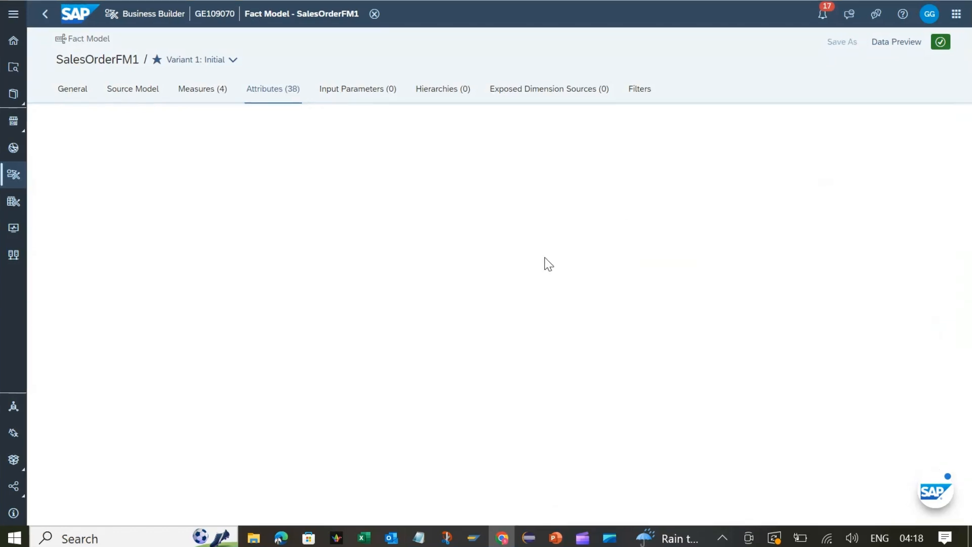
Give the new attribute the business name Company+City
click(319, 187)
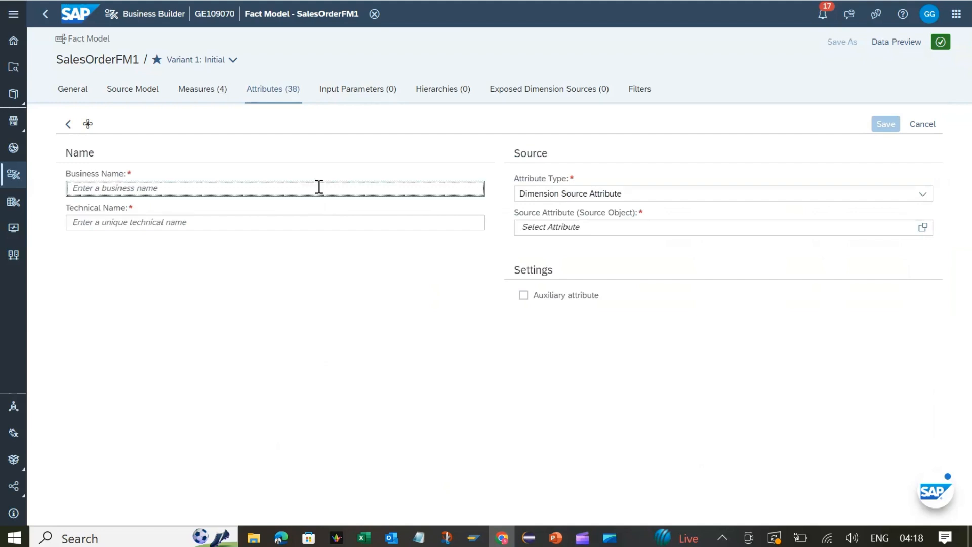
click(319, 187)
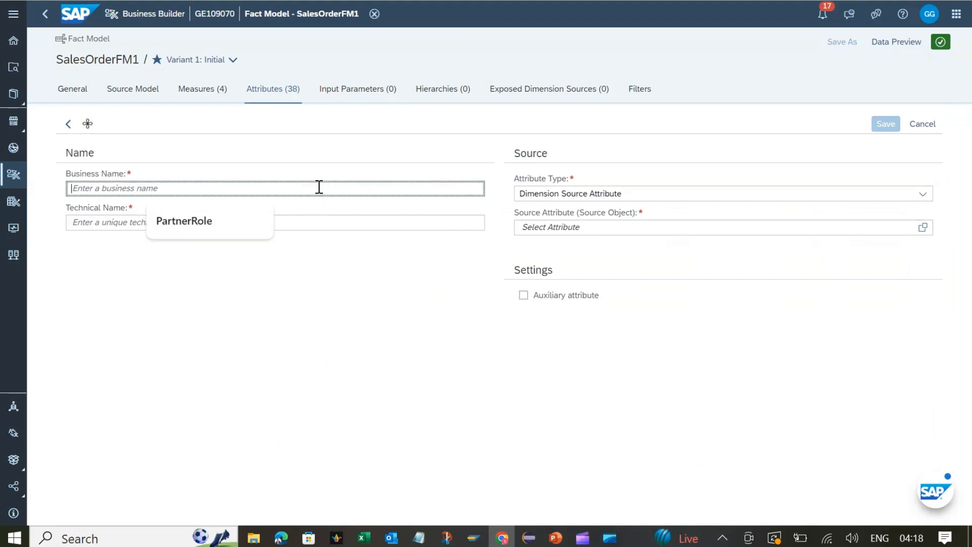
text(Company)
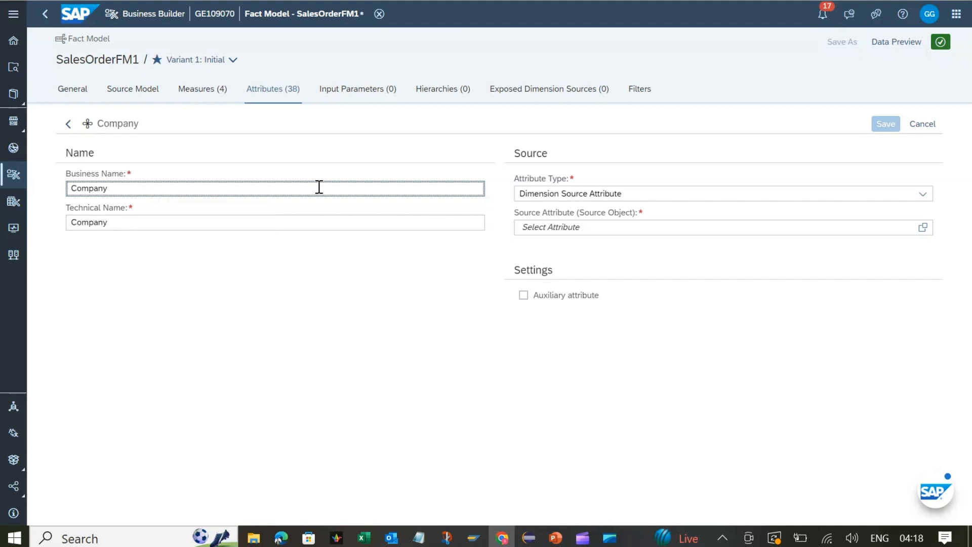
text(+)
text(A)
key(BackSpace)
text(City)
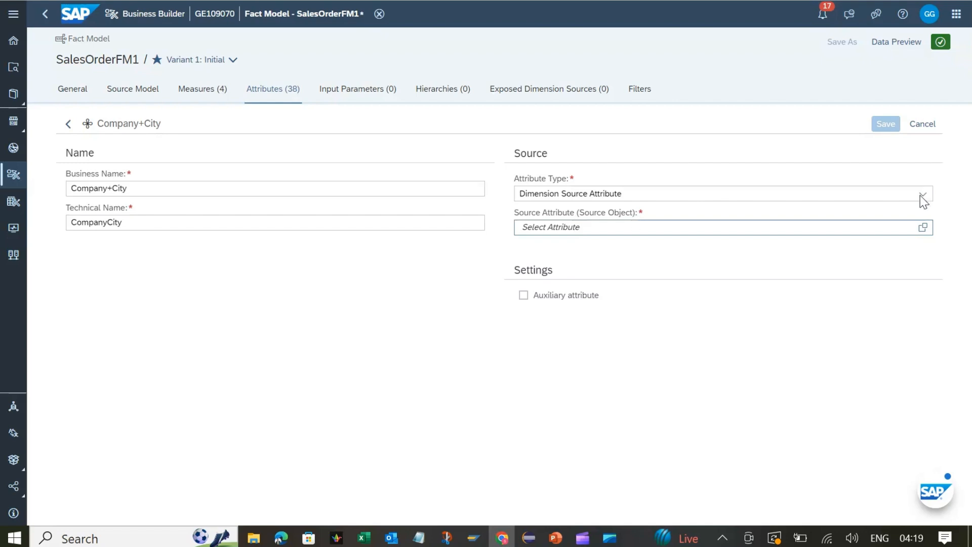
Look through the selectable and non-selectable source attributes and assign ADDRESSID from Addresses as the source of Company+City
click(921, 225)
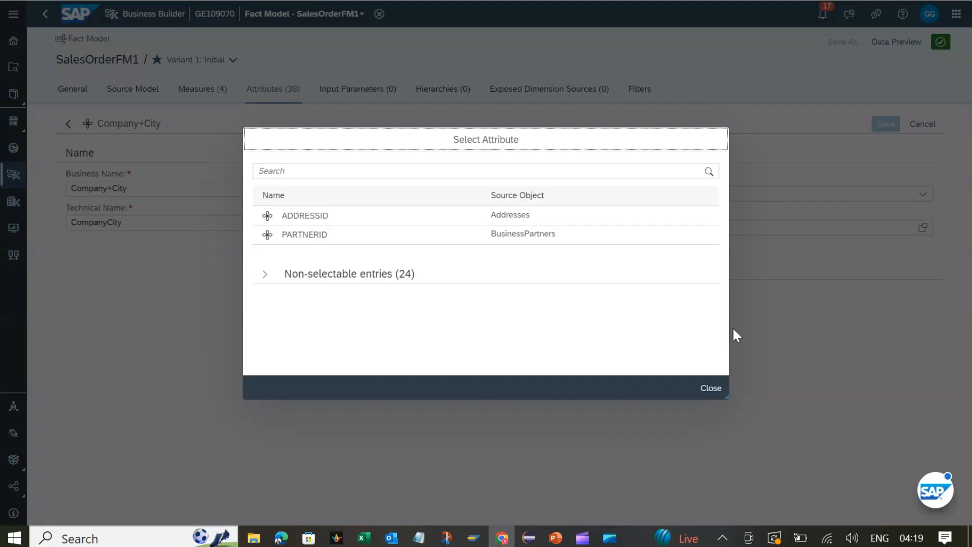
click(711, 388)
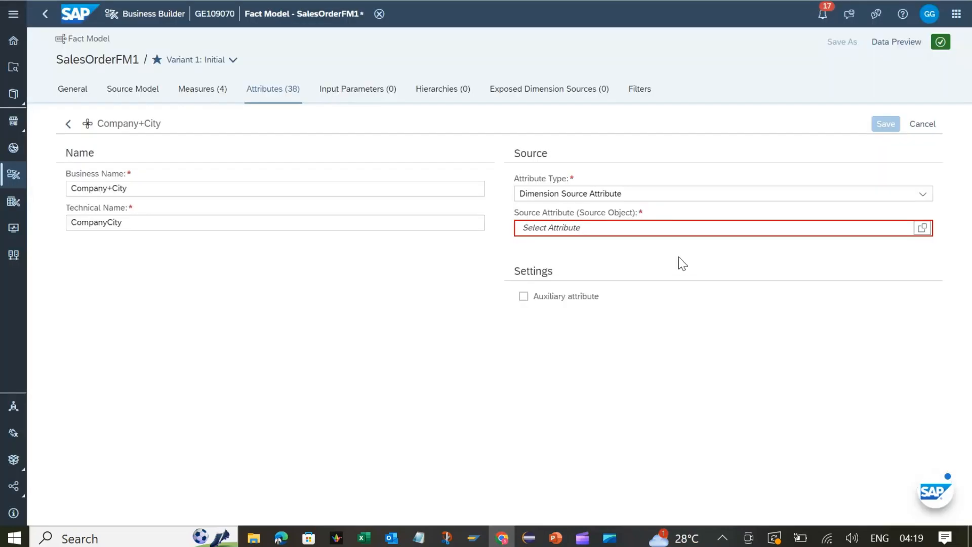
click(837, 228)
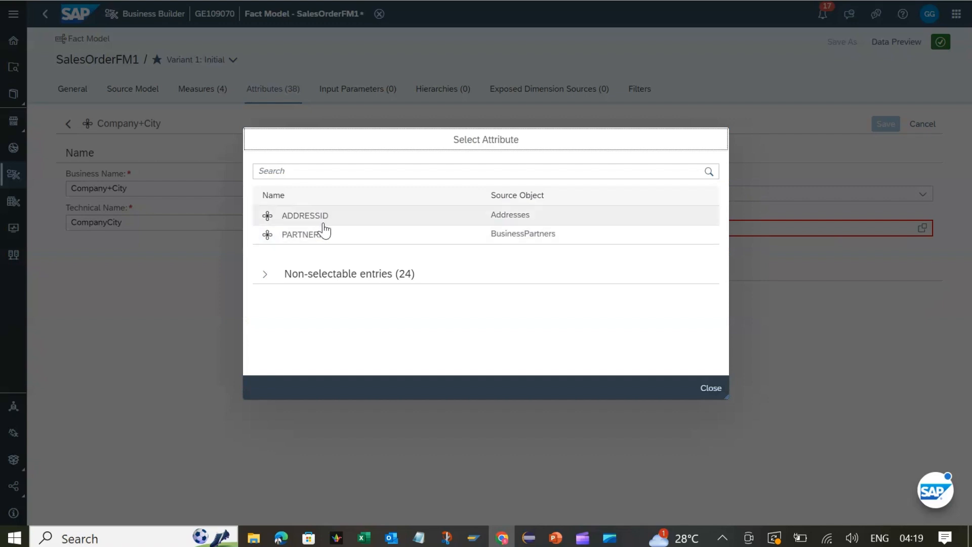
click(270, 281)
scroll(386, 311, down, 3)
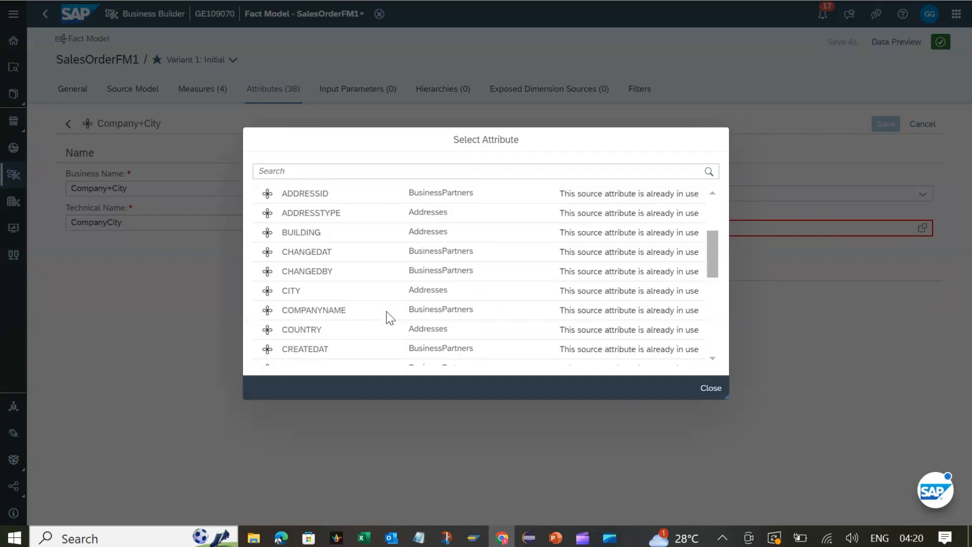
scroll(387, 311, up, 3)
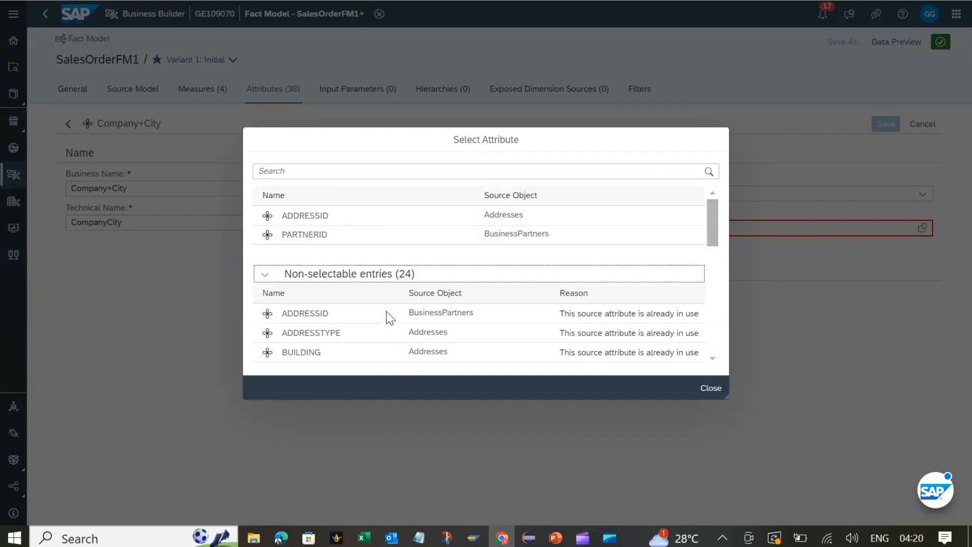
click(335, 221)
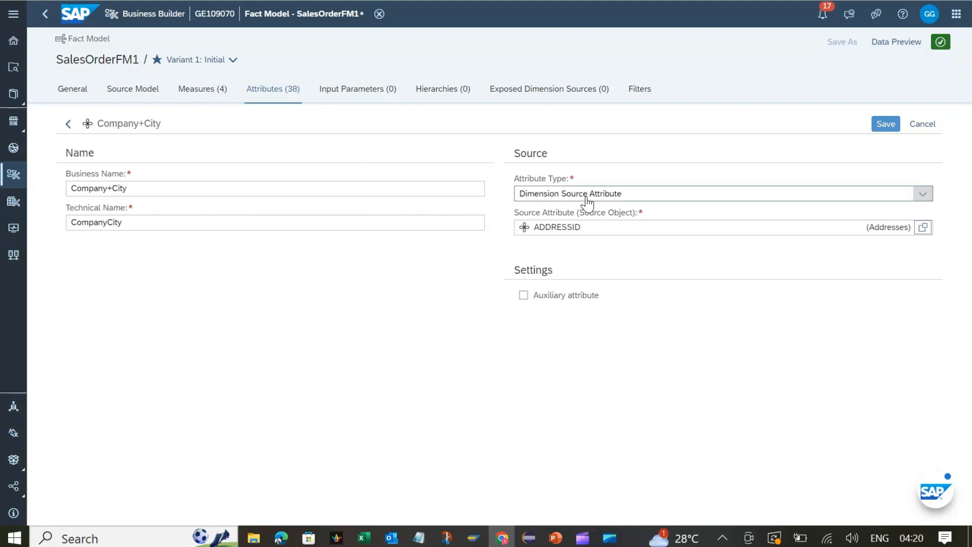
drag(73, 191, 152, 184)
click(355, 308)
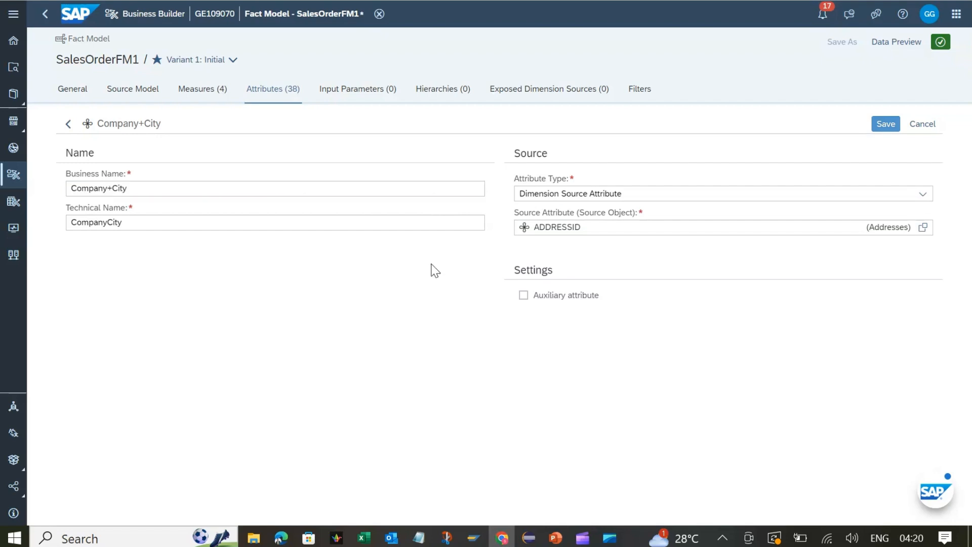
Change the attribute type of Company+City to Calculated Attribute, keeping Text Type for its formula
click(758, 197)
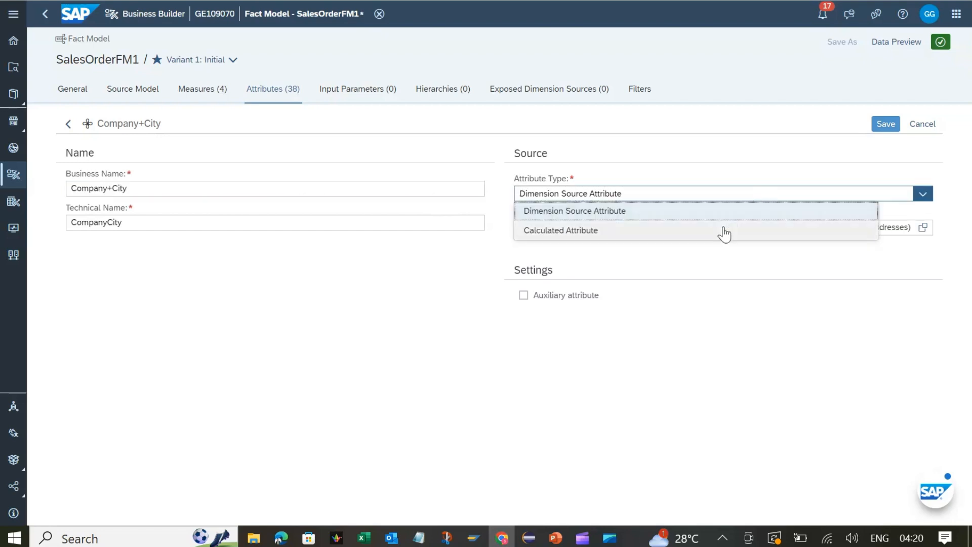
click(664, 236)
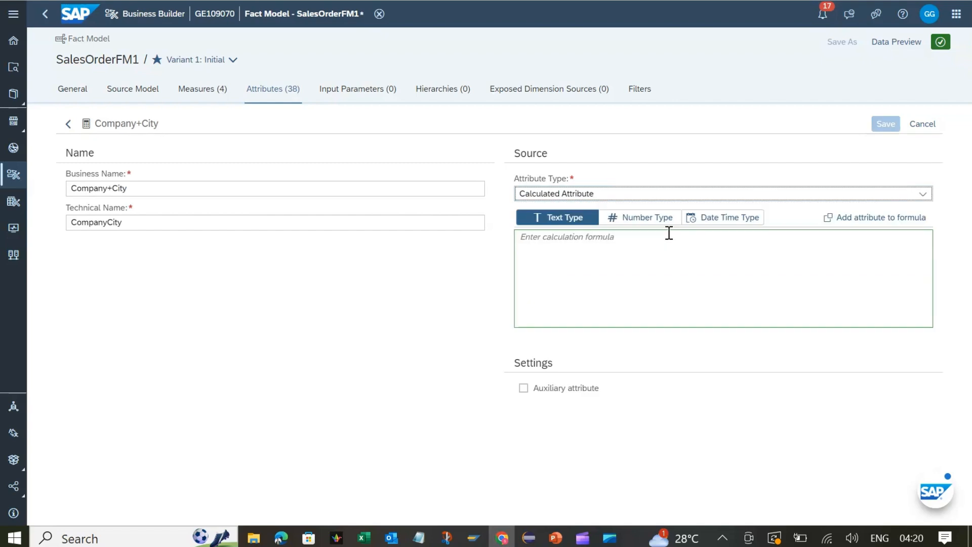
click(648, 241)
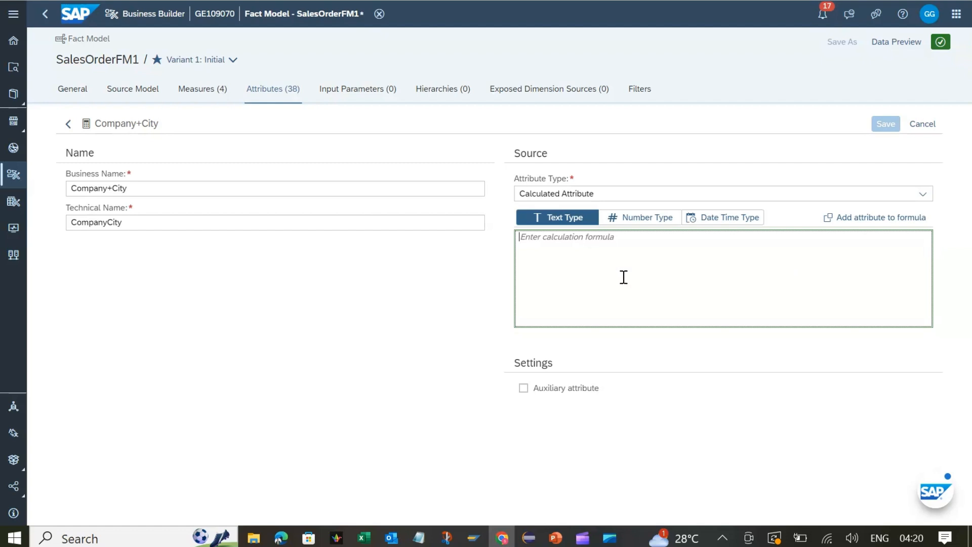
text(if)
key(BackSpace)
key(BackSpace)
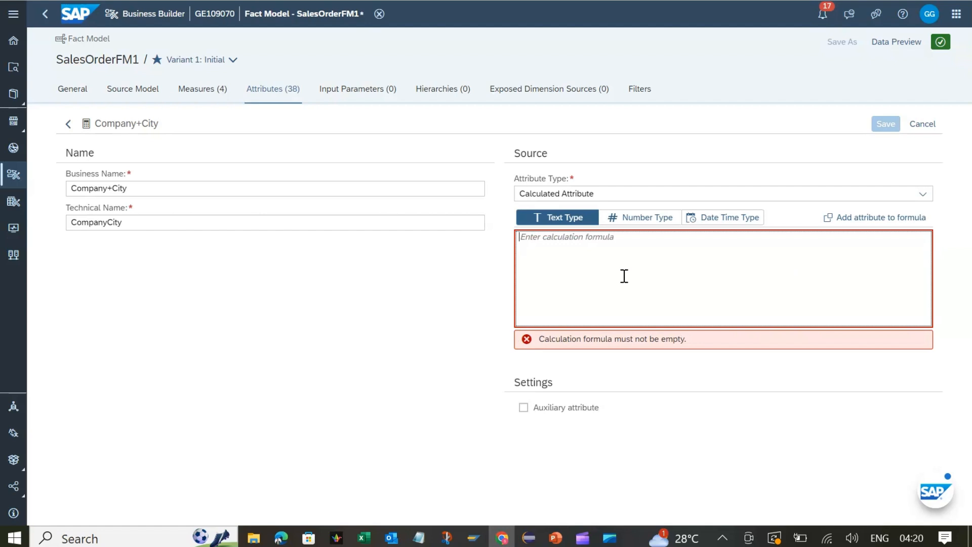
text(f)
key(BackSpace)
click(869, 219)
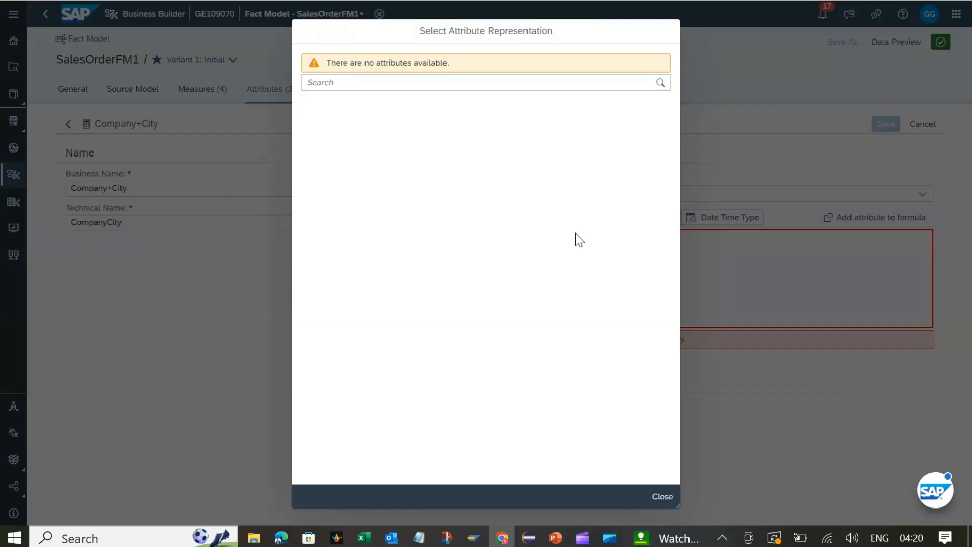
click(666, 488)
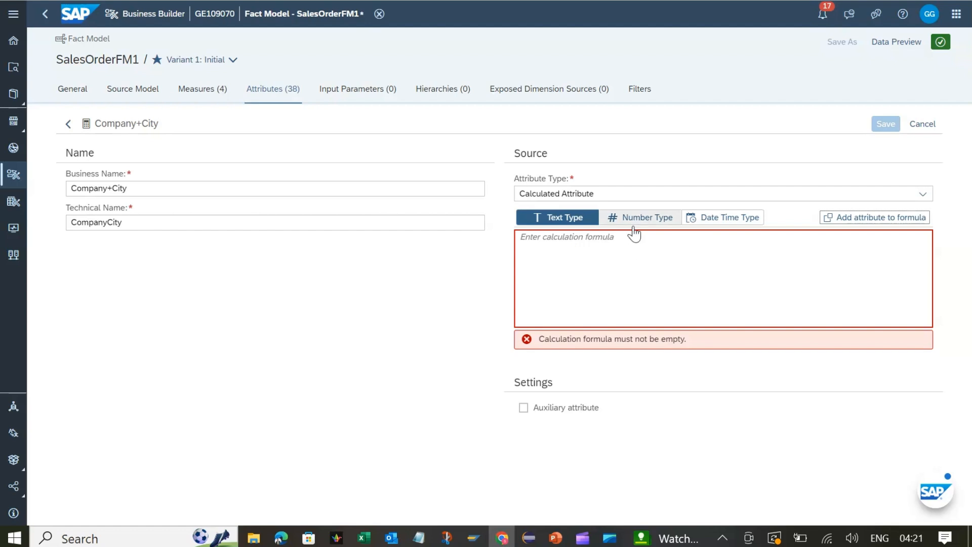
Insert the COMPANYNAME attribute into the calculation formula of Company+City
click(590, 244)
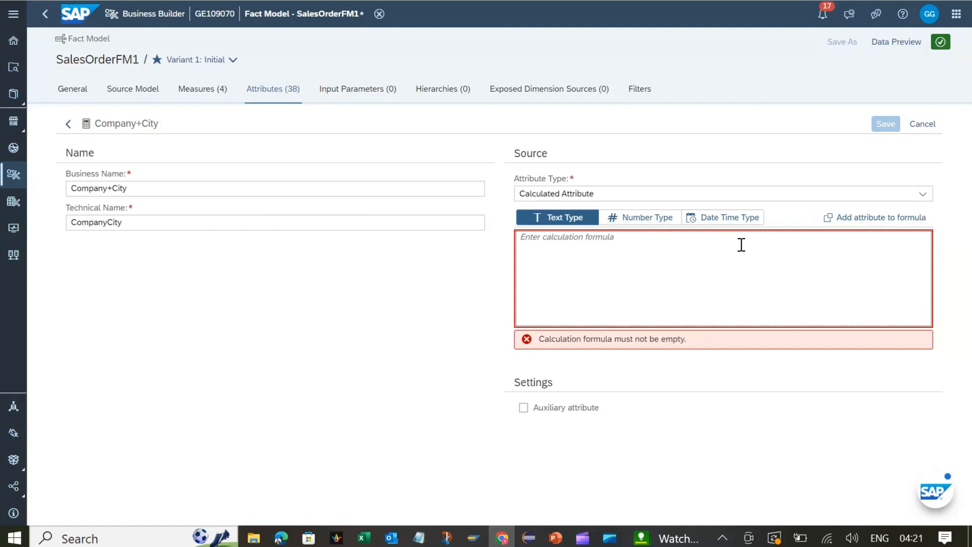
click(852, 222)
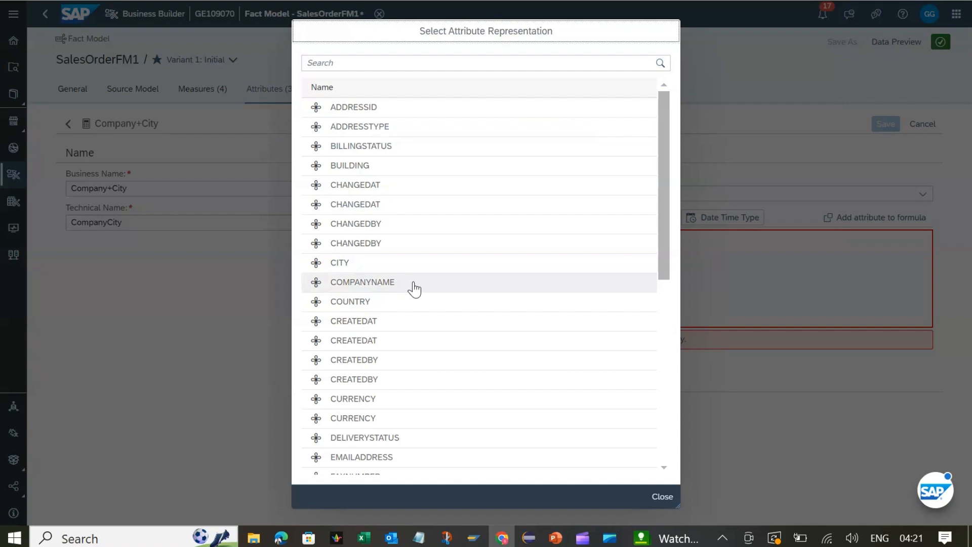
click(414, 286)
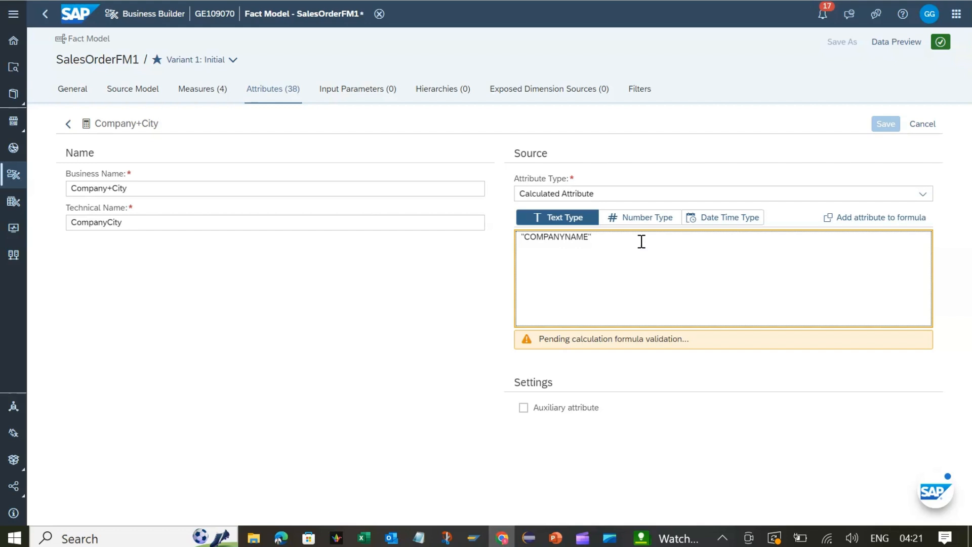
Complete the Company+City formula by adding the CITY attribute after COMPANYNAME with a plus operator, and save the attribute
text(+)
click(846, 194)
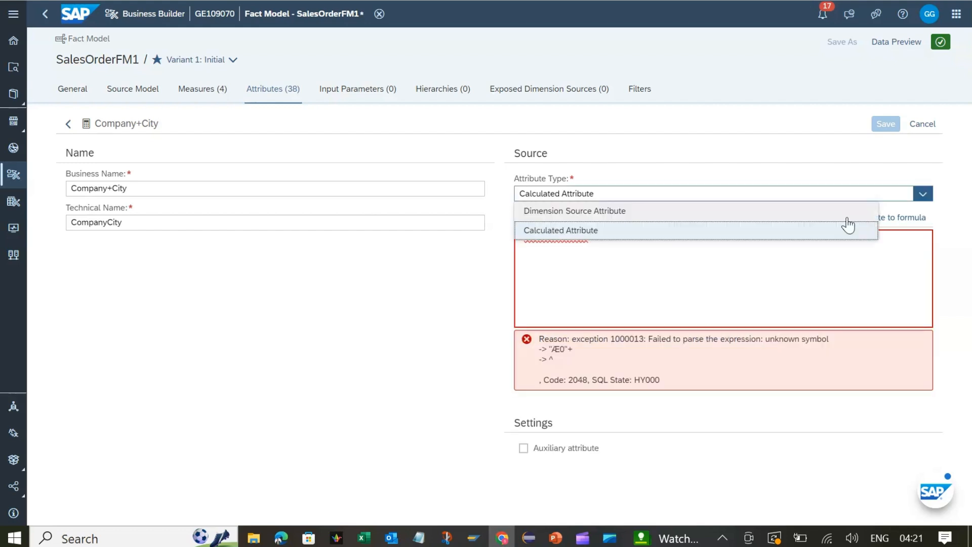
click(847, 227)
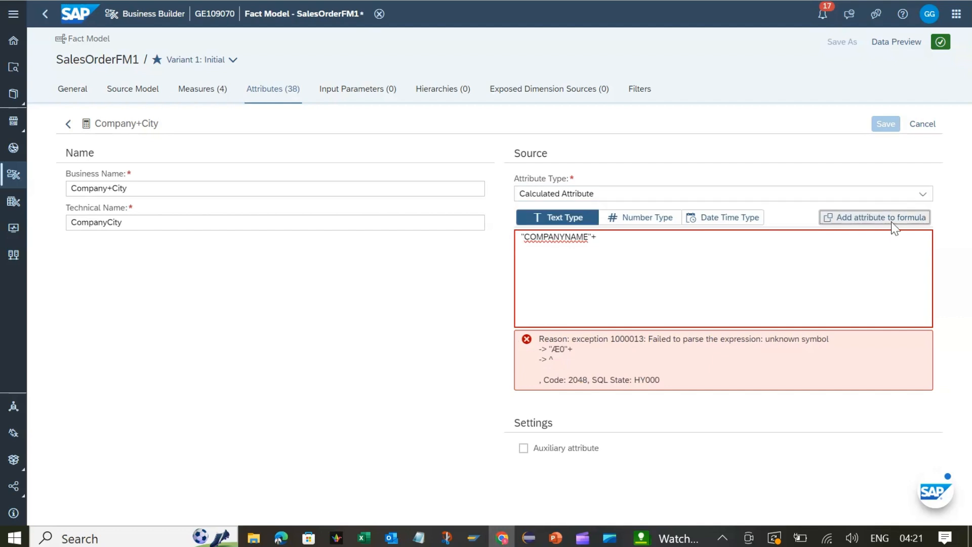
click(892, 222)
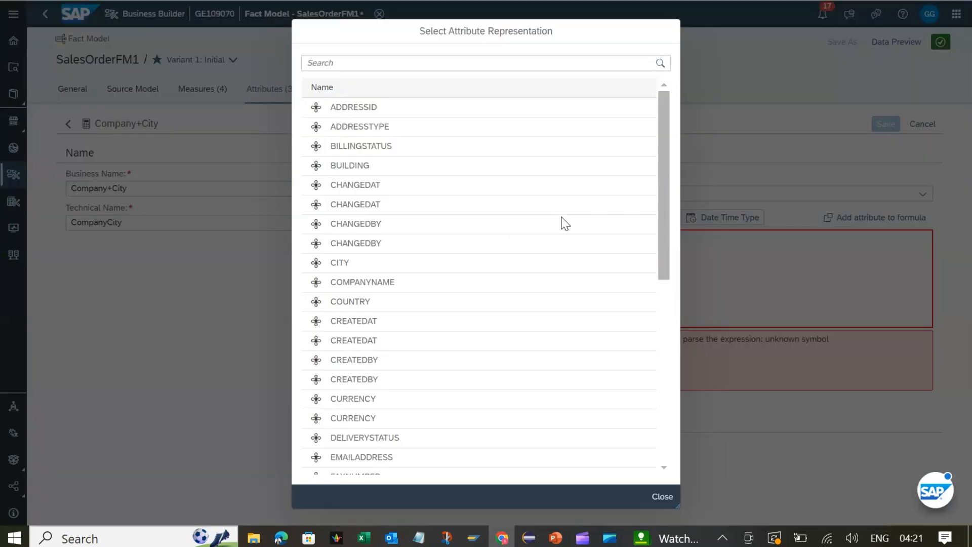
click(386, 263)
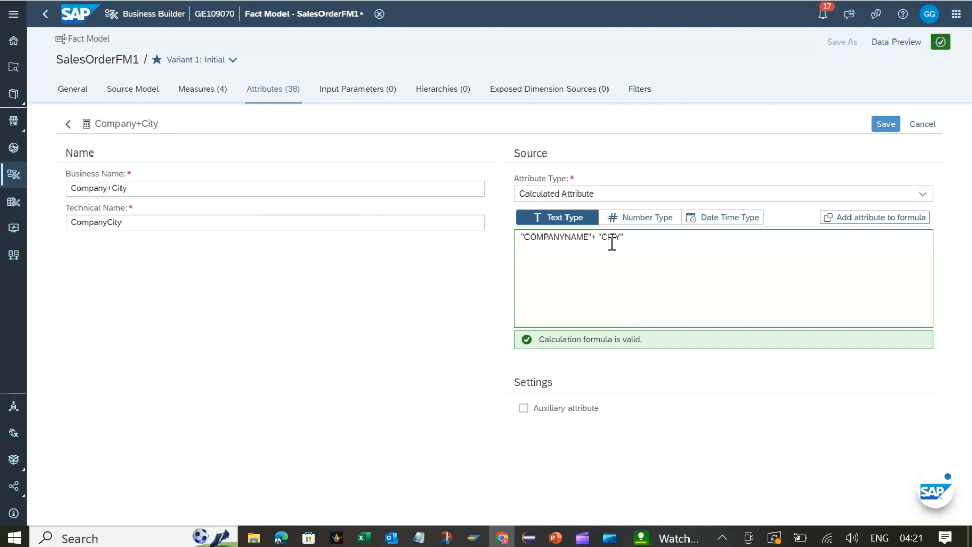
click(894, 129)
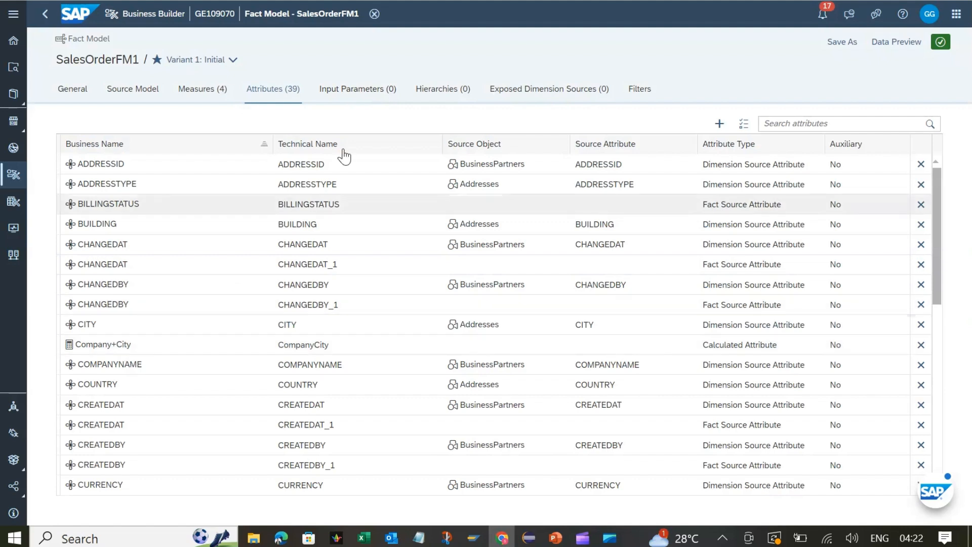
Review the fact model's input parameters and hierarchies, and check whether a parameter can be added
click(355, 92)
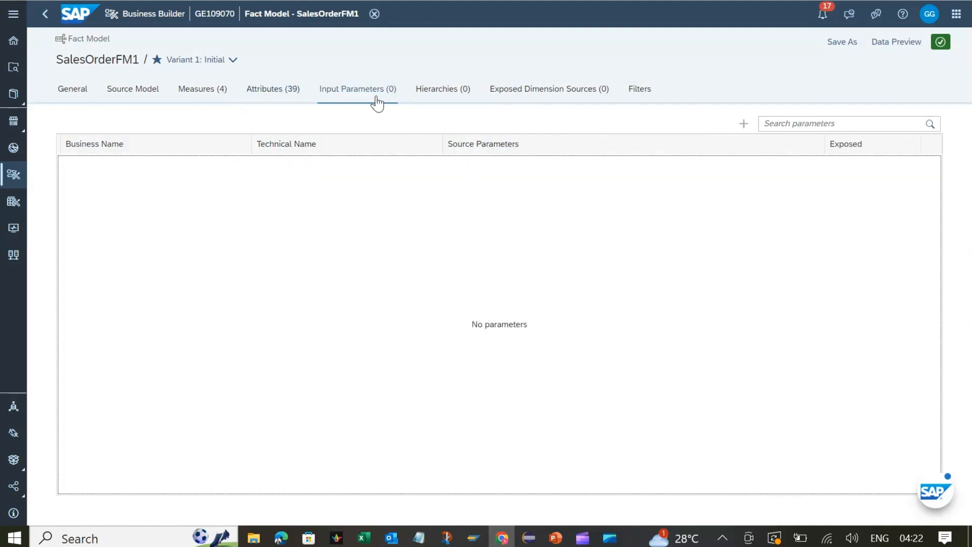
click(376, 96)
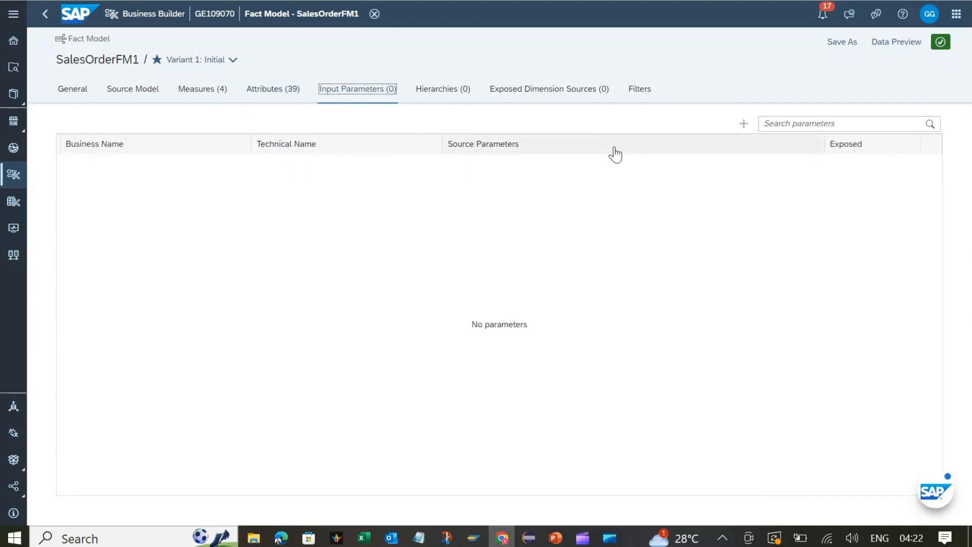
click(743, 123)
click(710, 166)
click(354, 96)
click(442, 94)
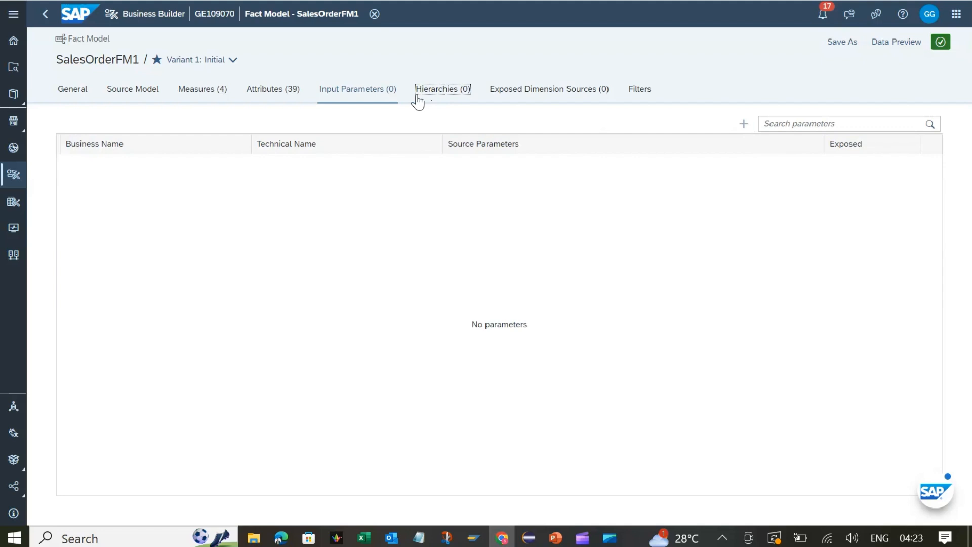
click(458, 94)
click(448, 102)
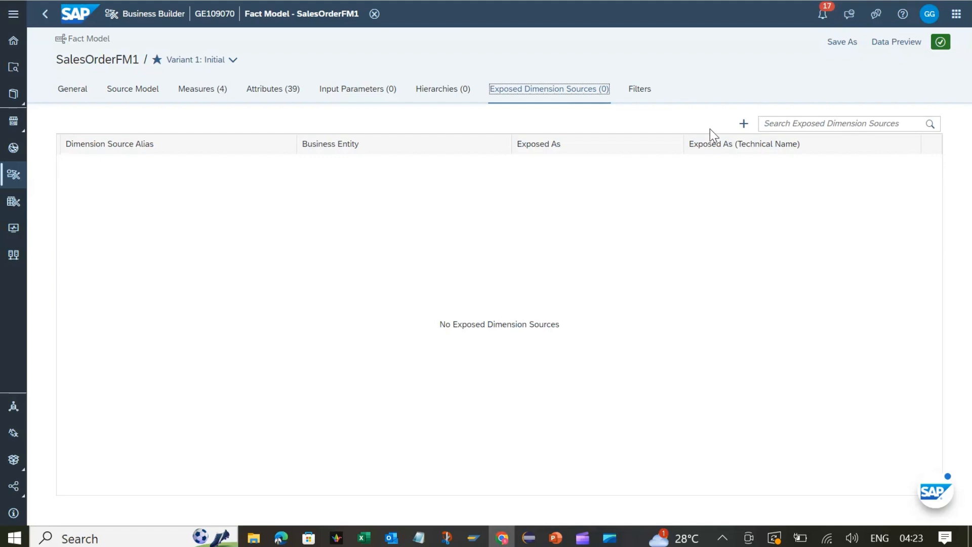
Start a new exposed dimension source and choose BusinessPartners as its dimension source alias
click(743, 127)
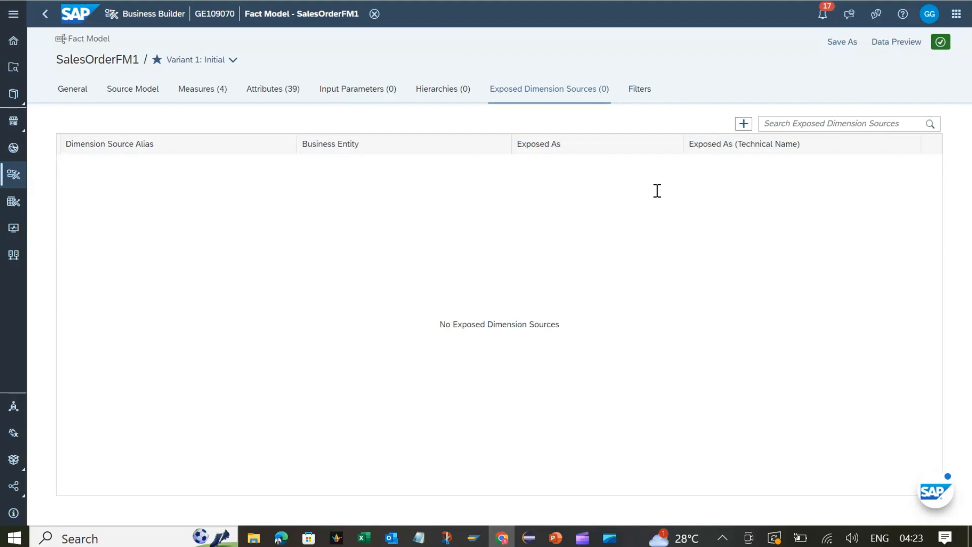
click(743, 124)
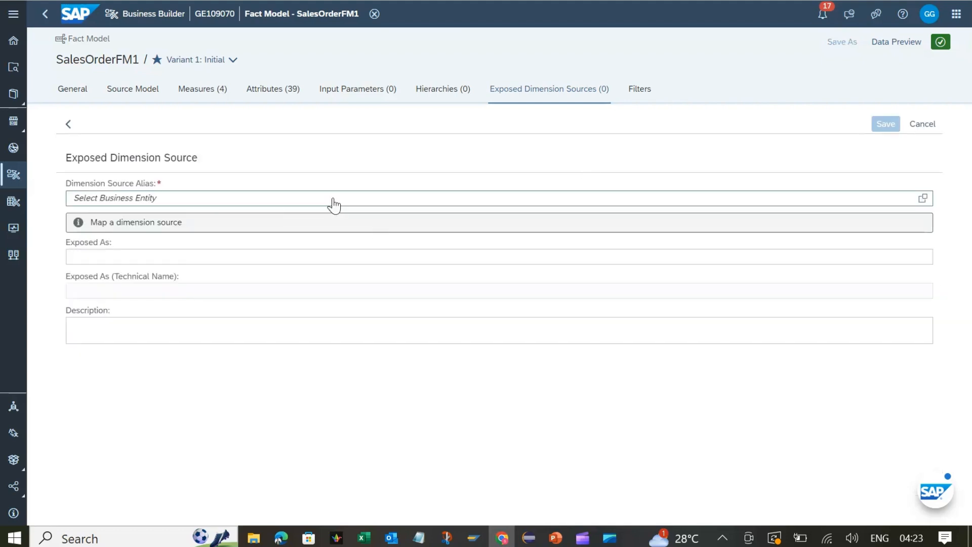
click(920, 197)
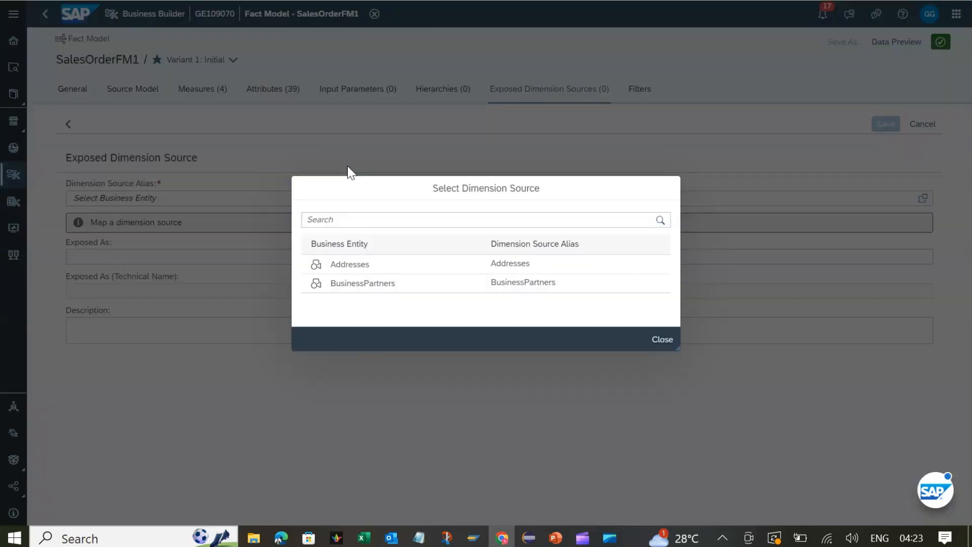
click(350, 284)
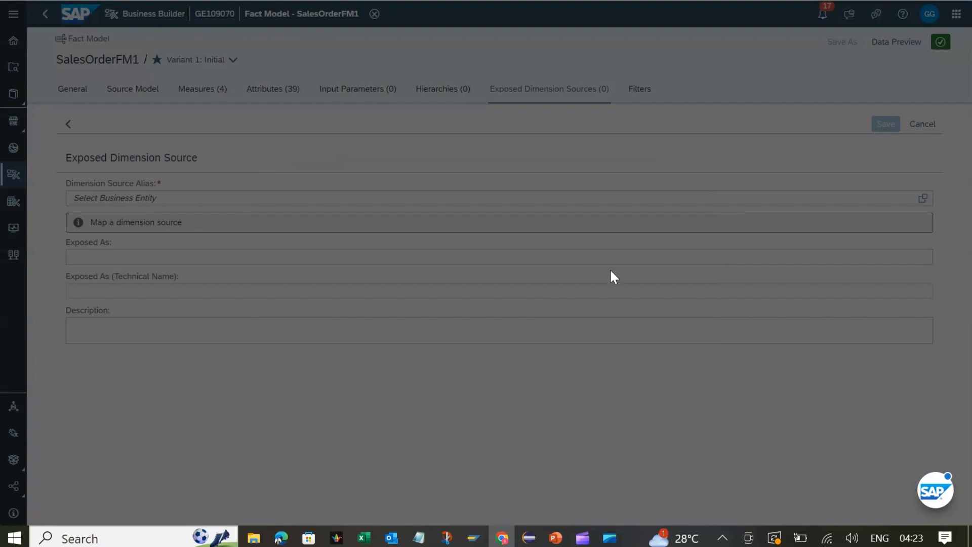
Expose the BusinessPartners dimension source as BusinessPartner and save it
click(733, 245)
text(Bu)
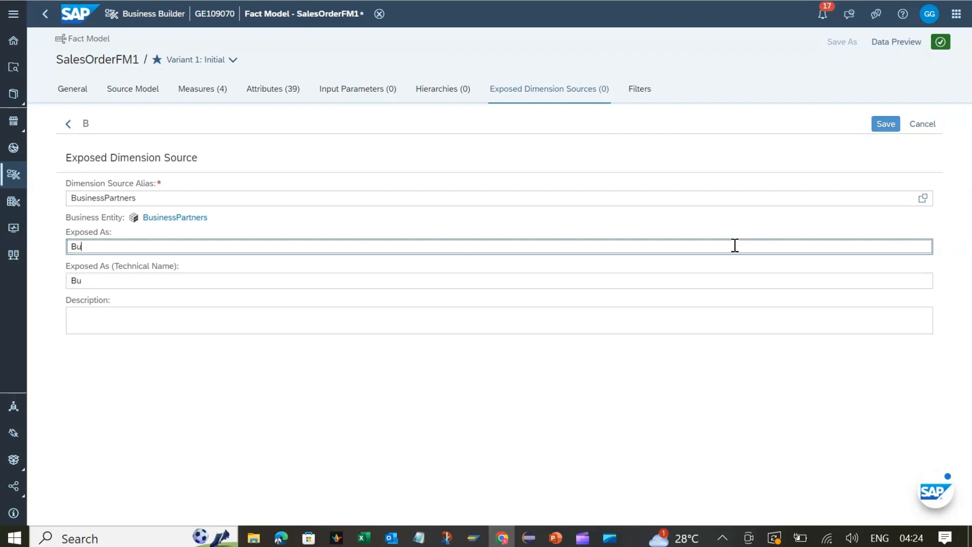
text(sinessPAr)
key(BackSpace)
key(BackSpace)
text(art)
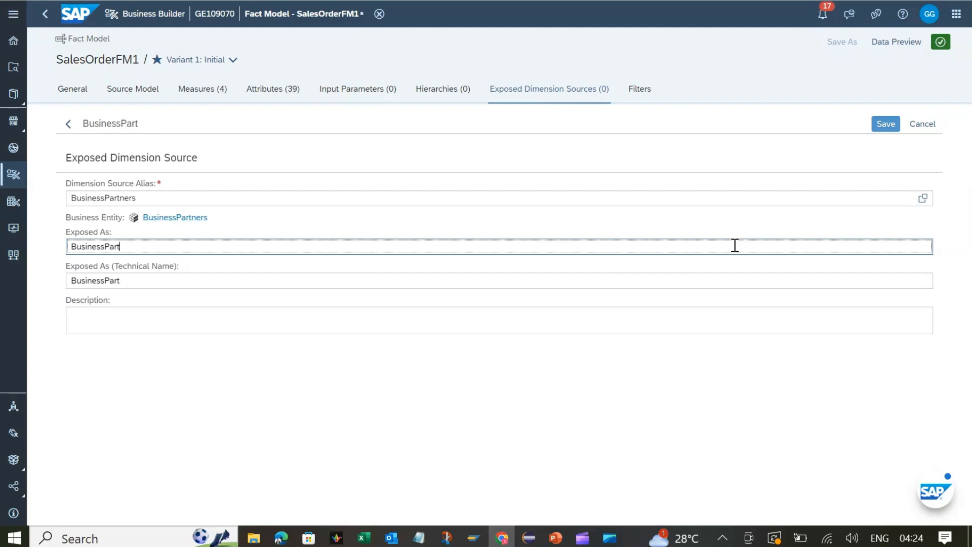
text(ner)
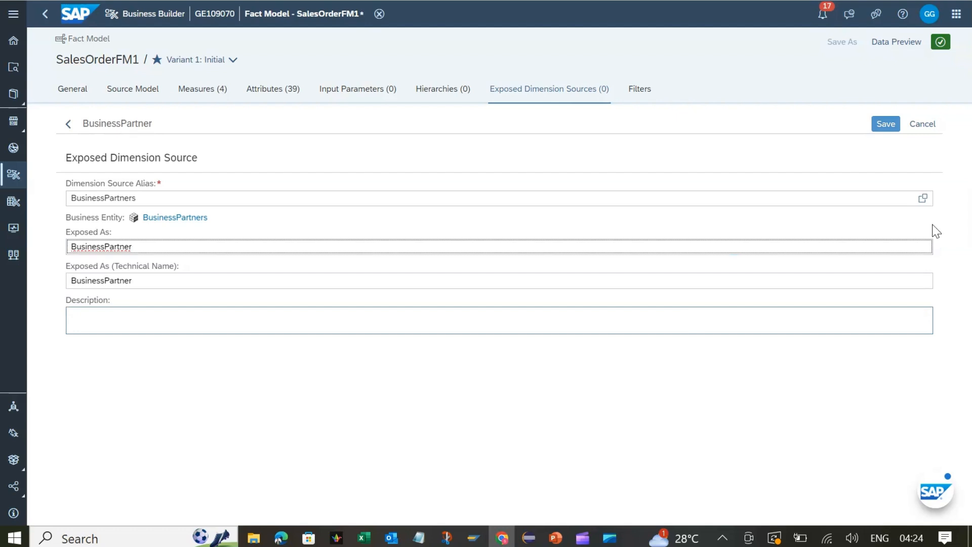
click(886, 125)
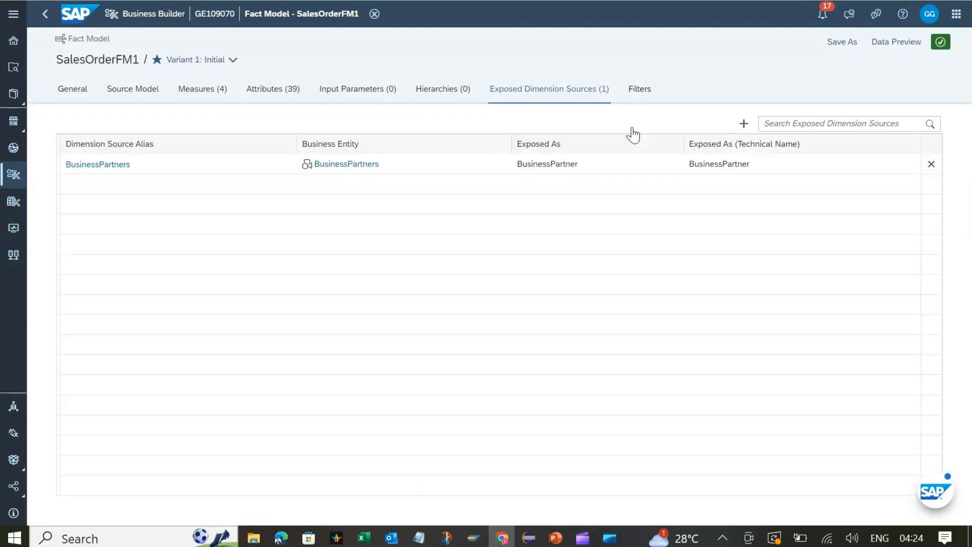
Glance at the filter settings, preview the fact model's data, and remove the ADDRESSID field from the output
click(640, 96)
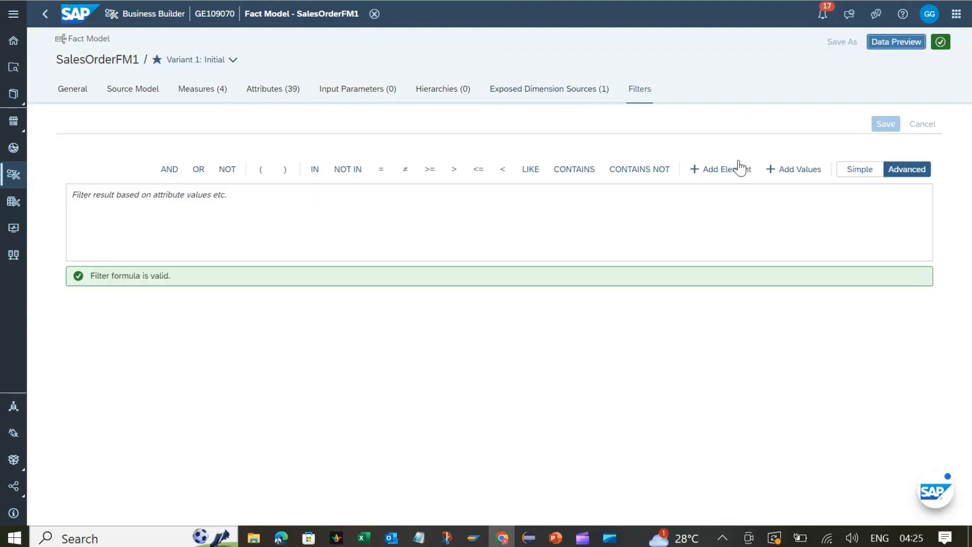
click(901, 69)
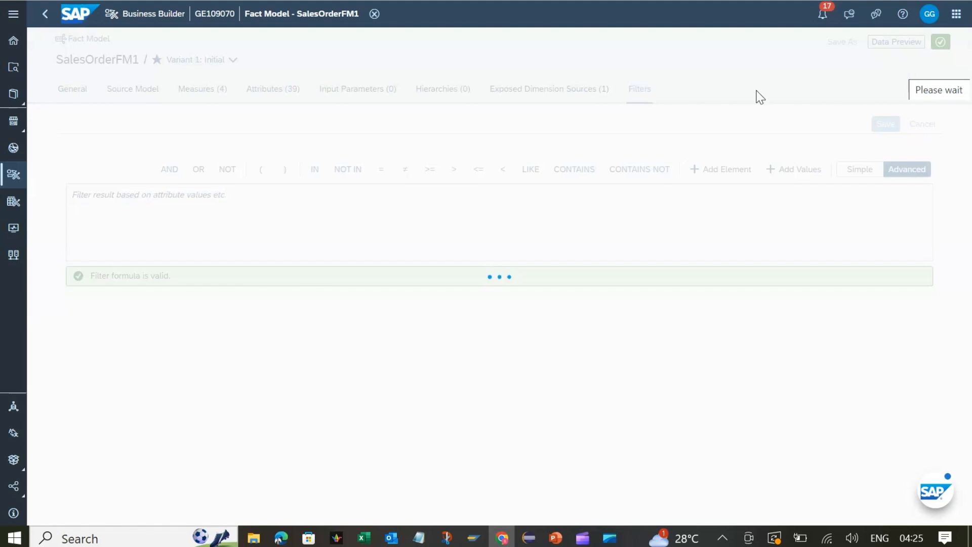
click(218, 96)
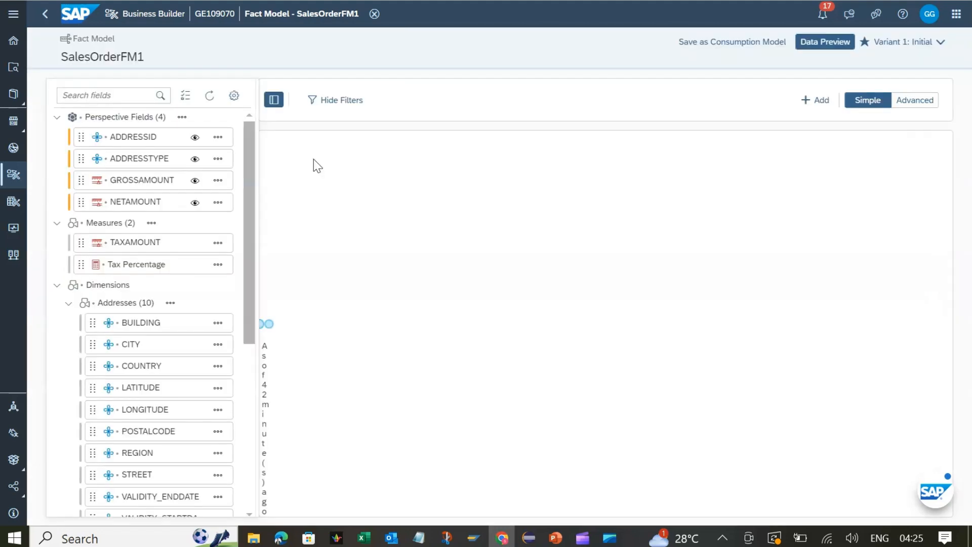
click(219, 137)
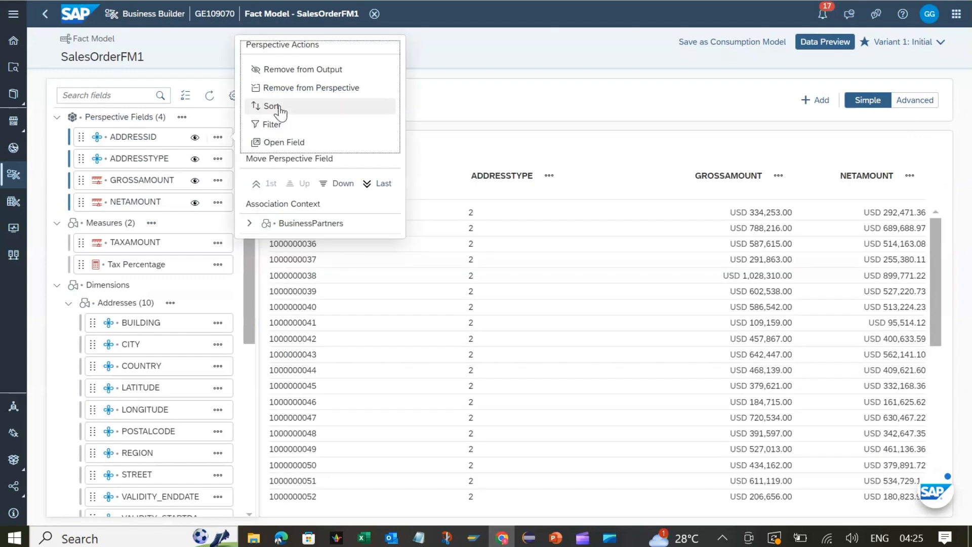
click(286, 73)
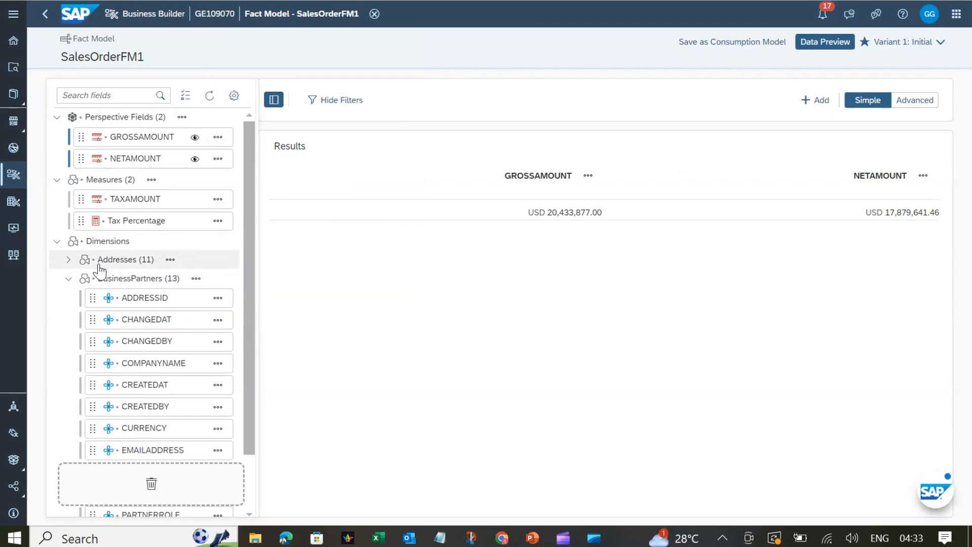
Expand the composite attributes in the data preview and add DELIVERYSTATUS to the perspective
click(70, 281)
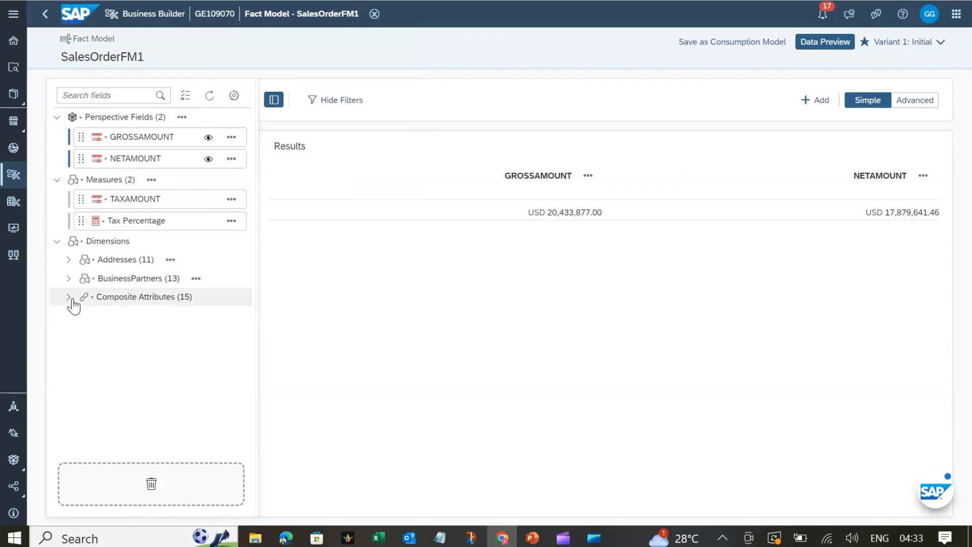
click(108, 299)
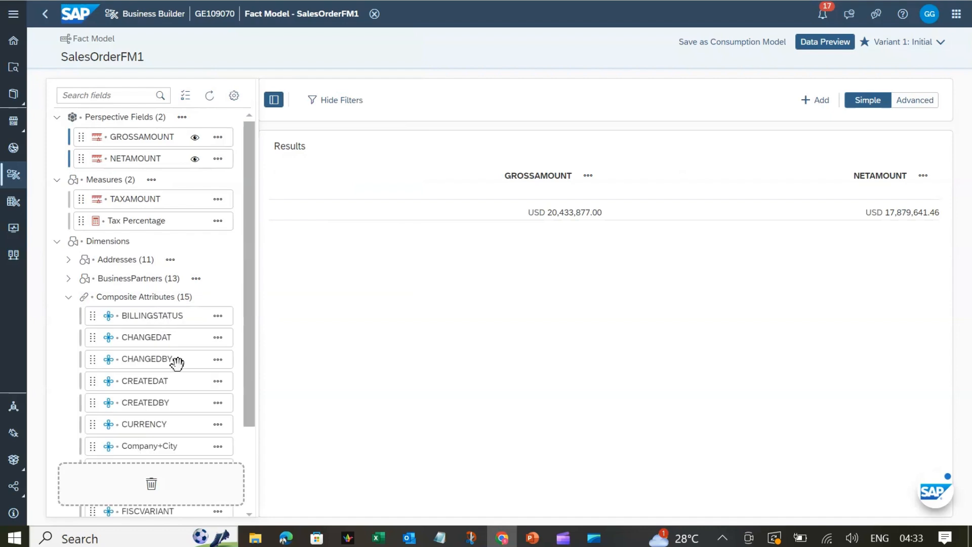
scroll(177, 362, down, 2)
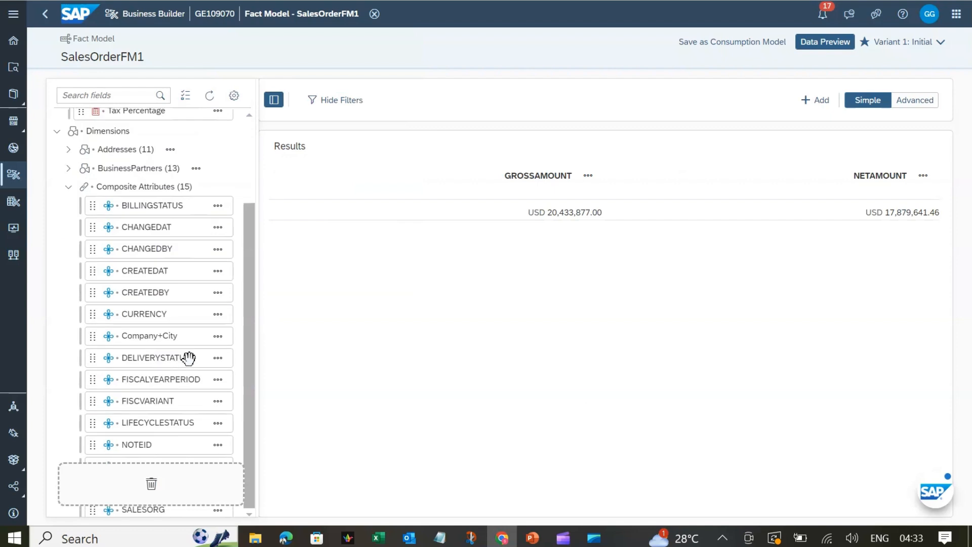
click(218, 358)
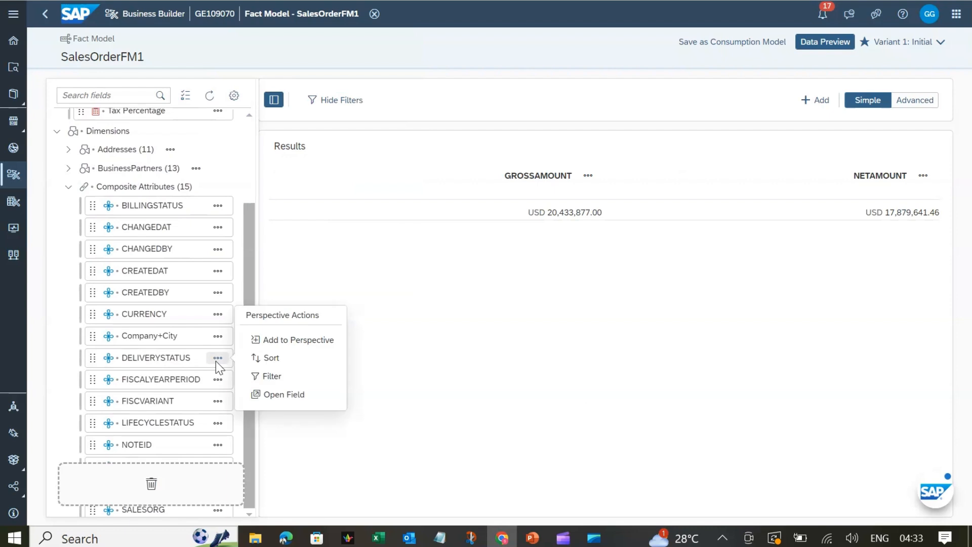
click(260, 341)
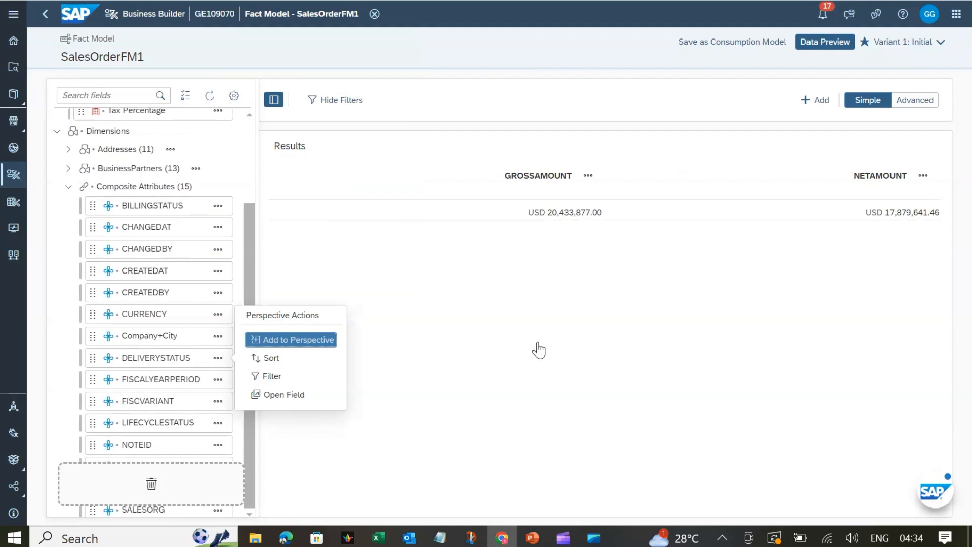
click(296, 347)
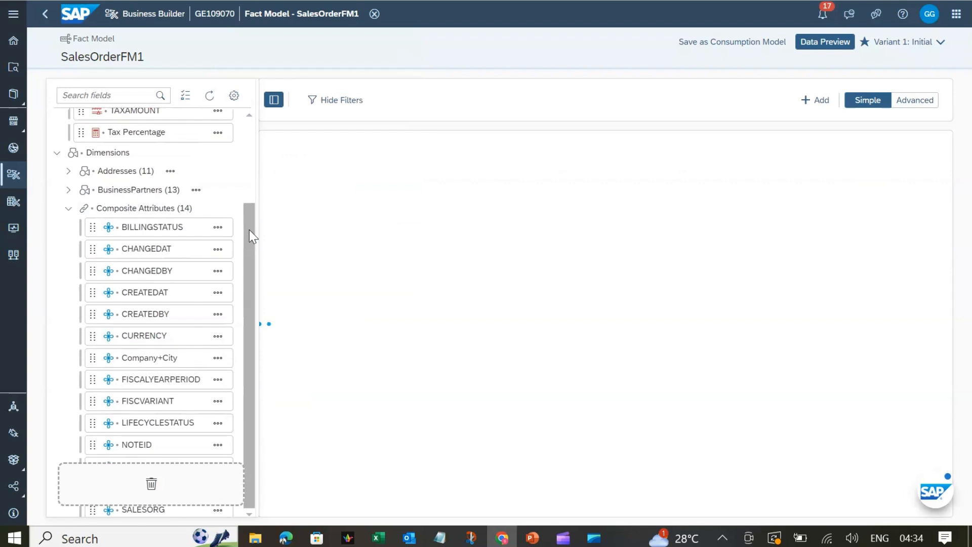
drag(249, 160, 250, 129)
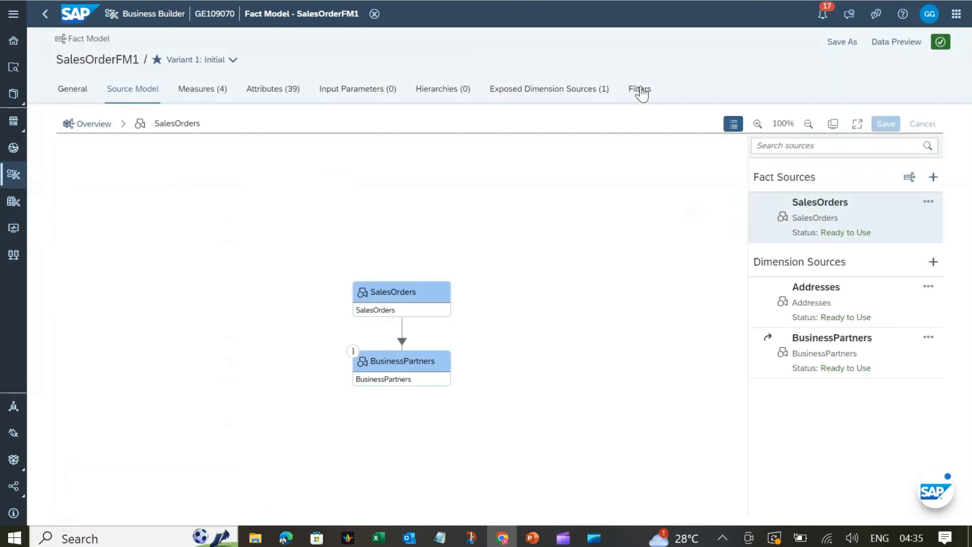
Open the fact model's filter settings and compare the simple and advanced filter editors
click(641, 90)
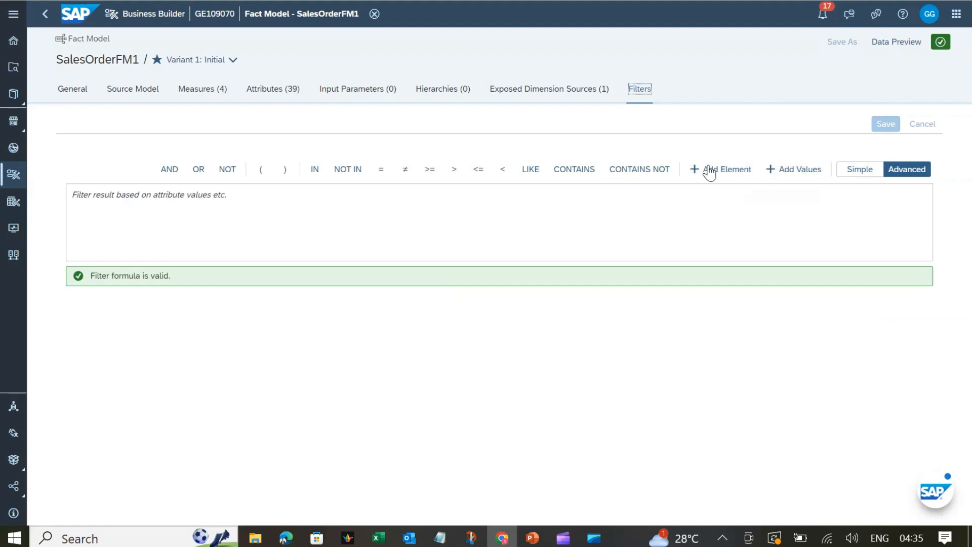
click(858, 171)
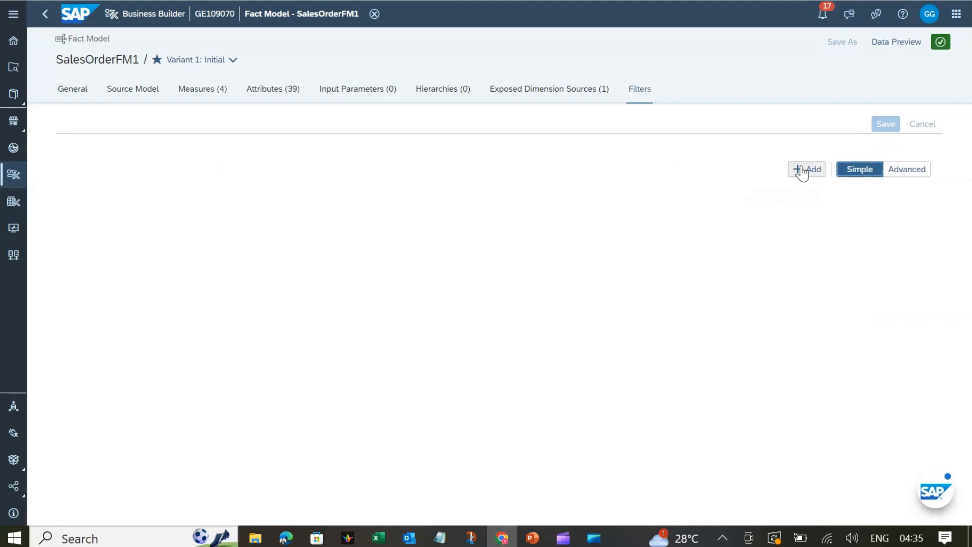
click(899, 172)
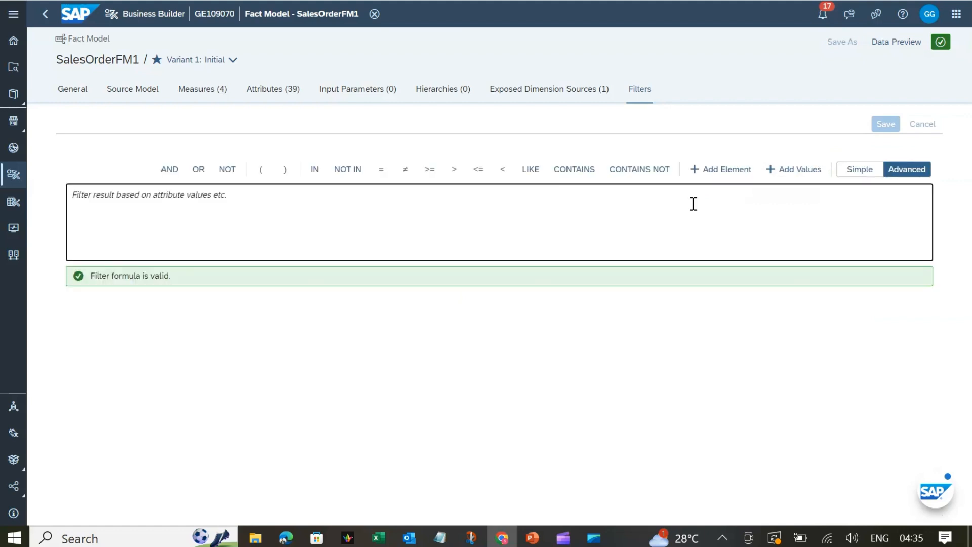
Insert the DELIVERYSTATUS attribute as the first element of the advanced filter formula
click(725, 174)
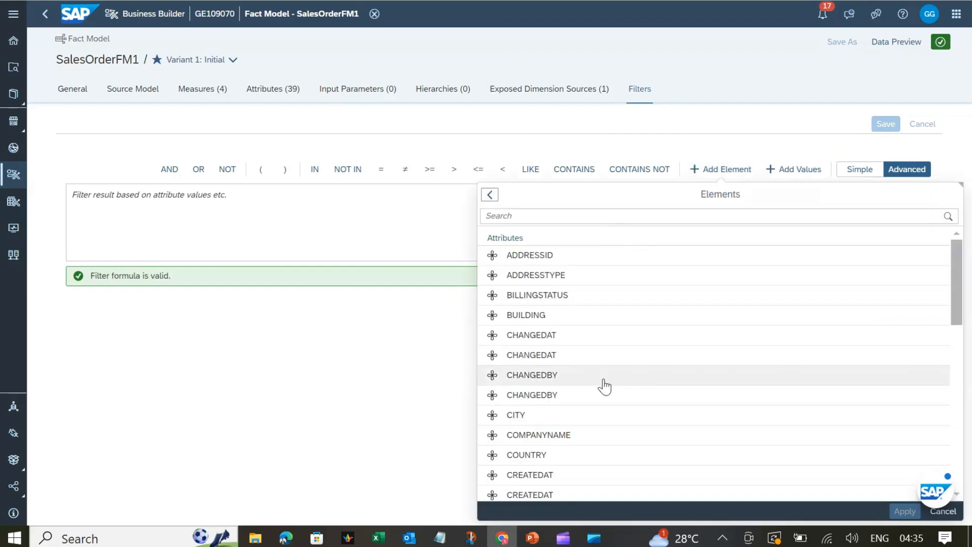
scroll(605, 386, down, 3)
scroll(604, 386, down, 3)
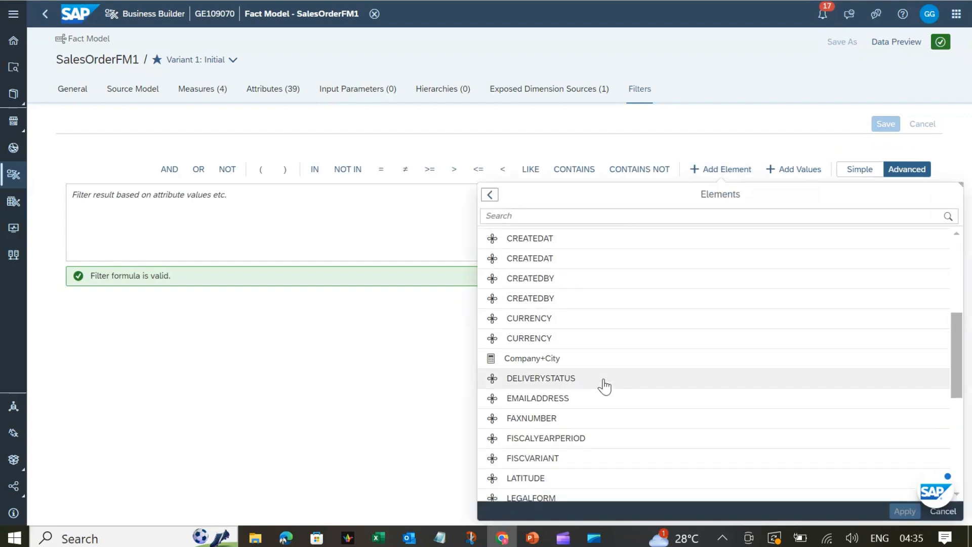
scroll(604, 386, down, 5)
scroll(605, 386, up, 10)
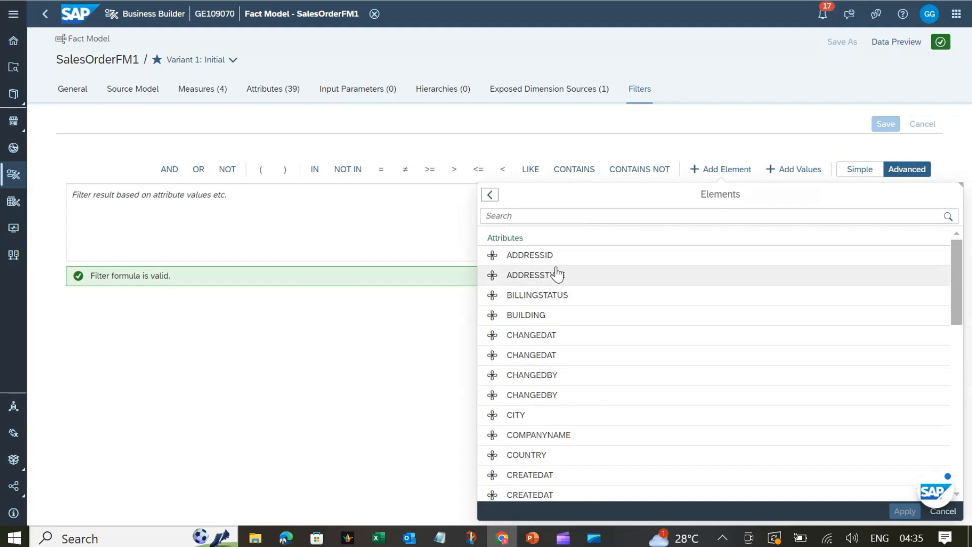
scroll(572, 377, down, 2)
scroll(573, 379, down, 6)
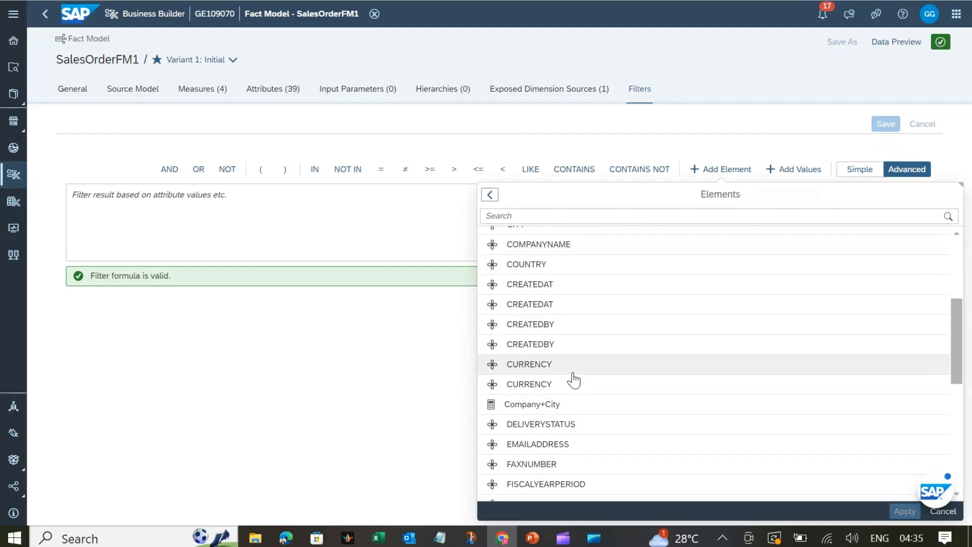
scroll(573, 380, down, 2)
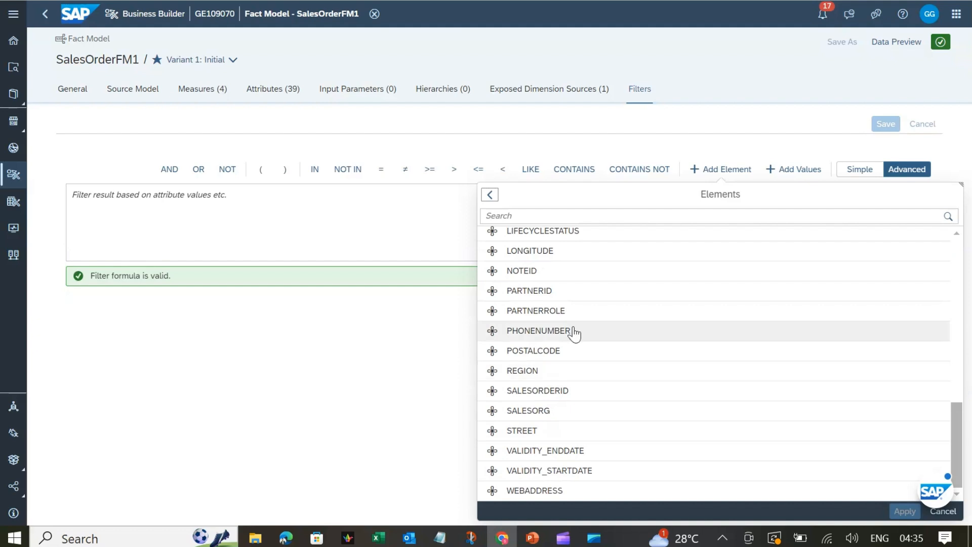
scroll(573, 334, up, 2)
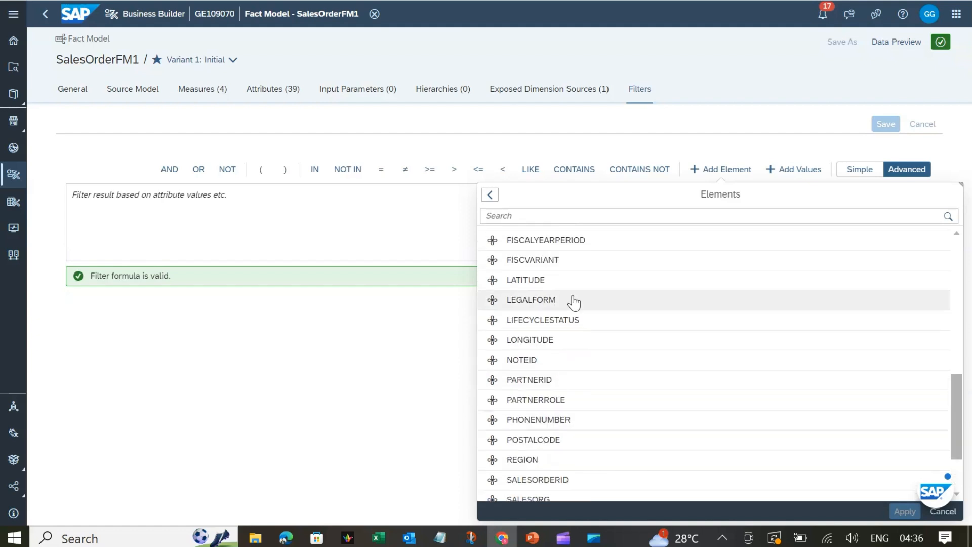
scroll(574, 303, up, 3)
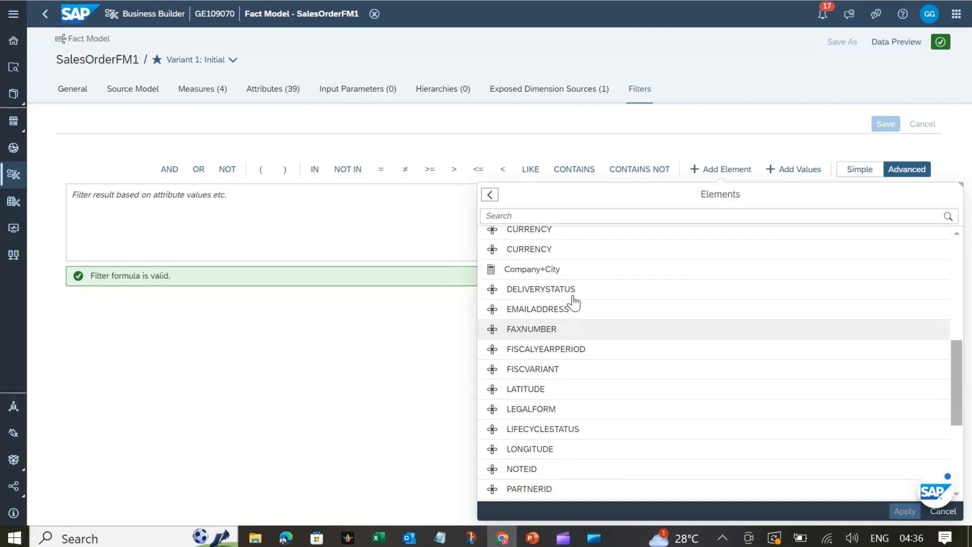
click(557, 298)
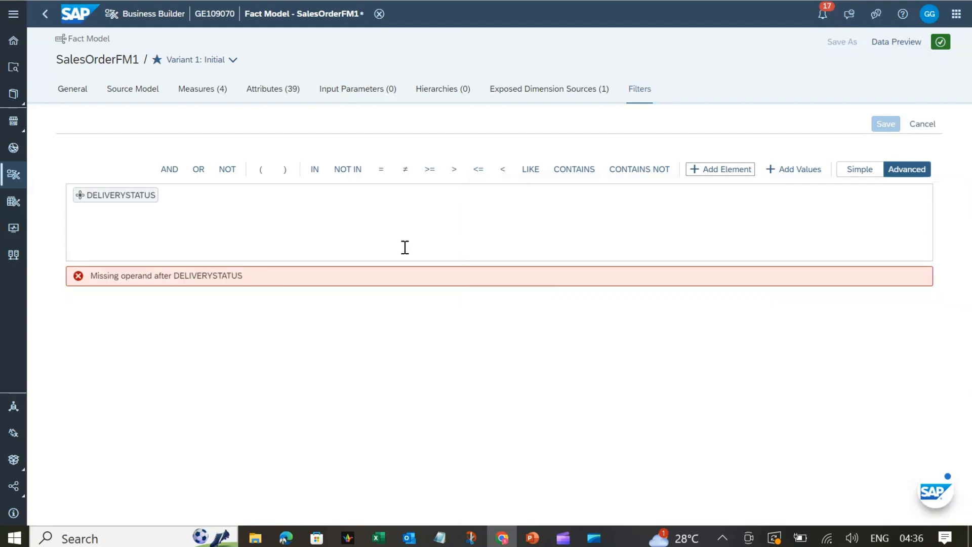
Complete the filter formula as DELIVERYSTATUS = C and save the fact model
click(335, 206)
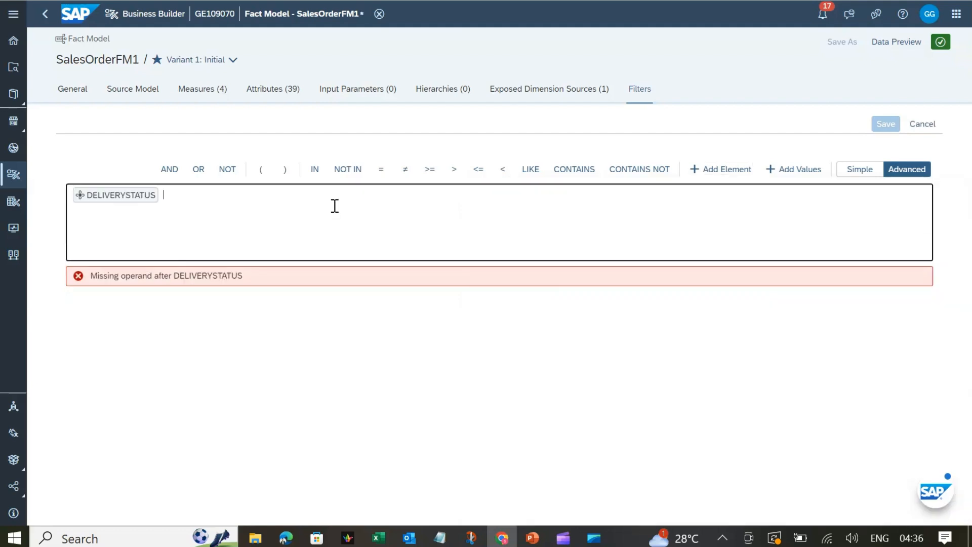
click(380, 174)
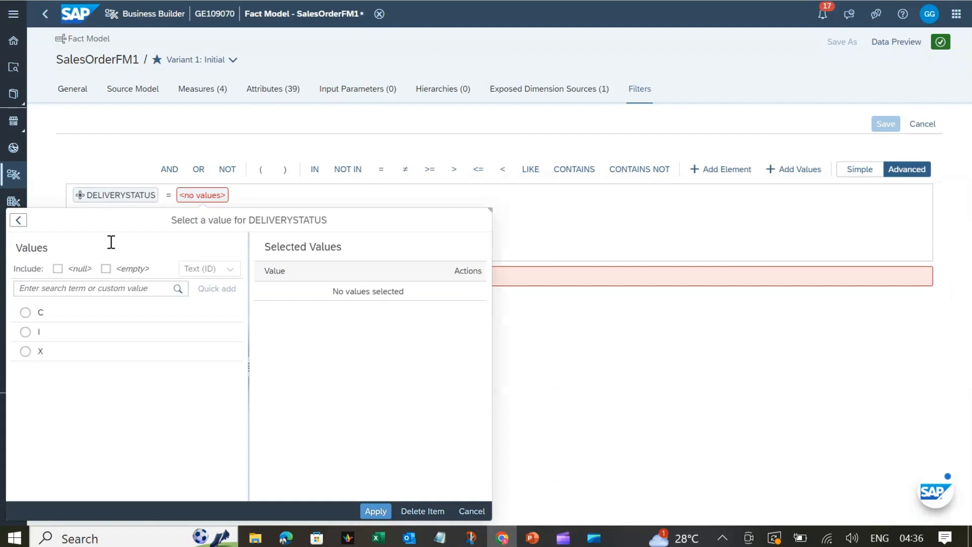
click(28, 317)
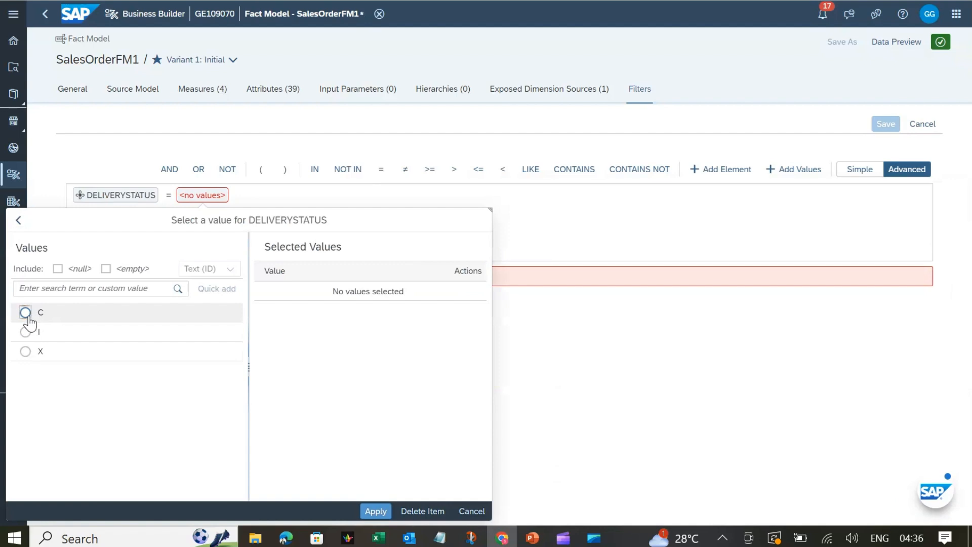
click(375, 511)
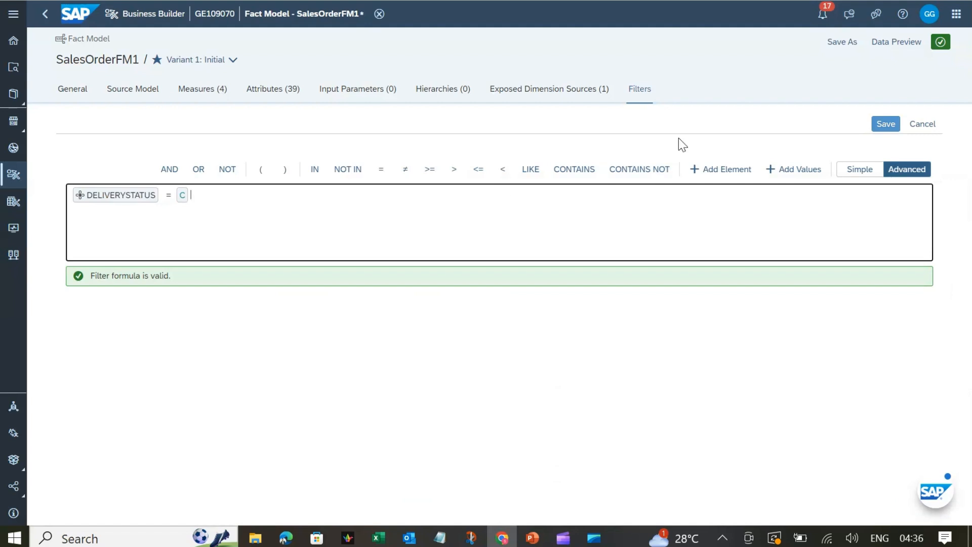
click(878, 130)
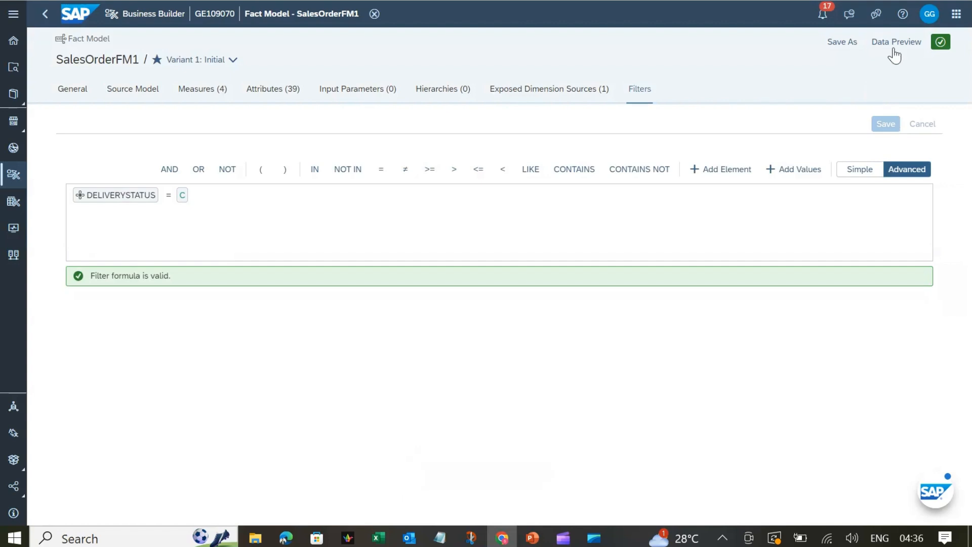
Preview the fact model's data and remove ADDRESSID, GROSSAMOUNT and ADDRESSTYPE from the perspective
click(894, 46)
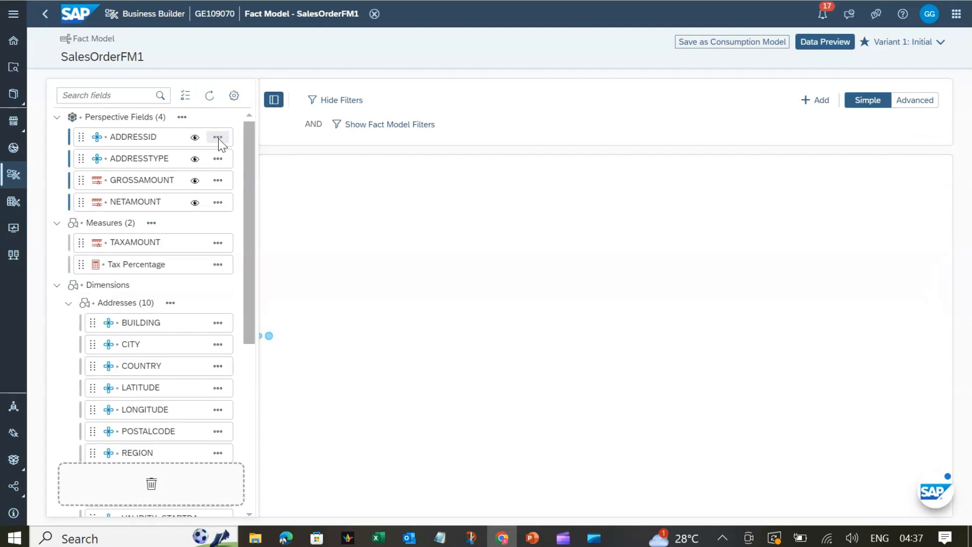
click(217, 137)
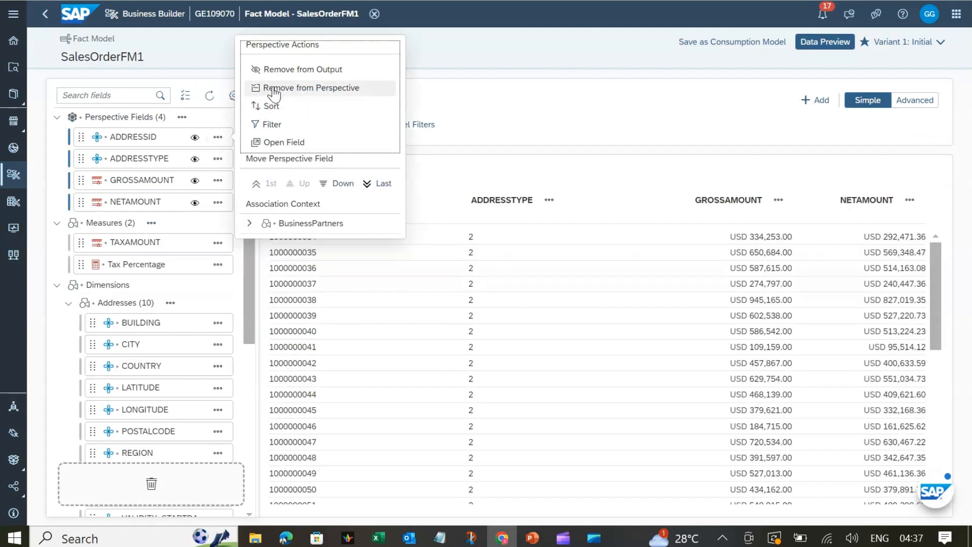
click(274, 90)
click(218, 138)
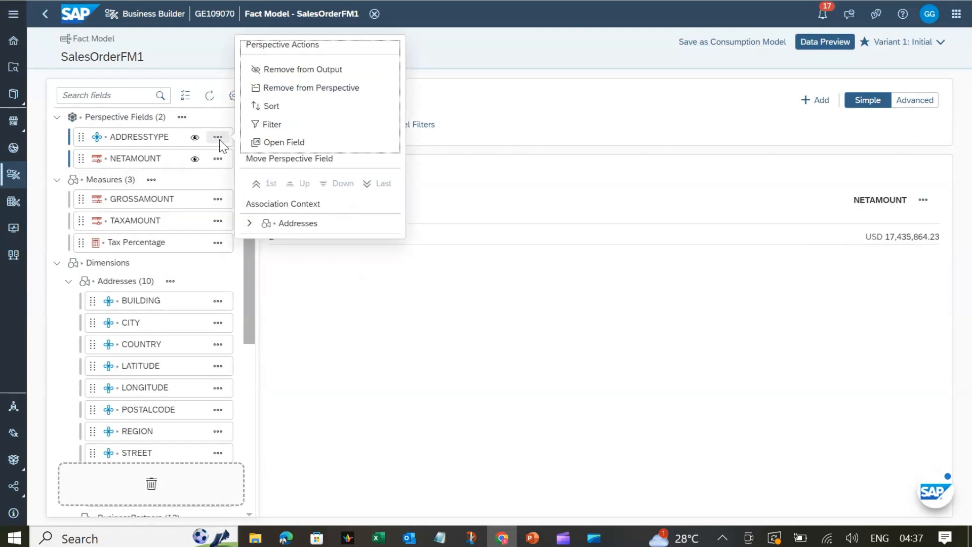
click(282, 91)
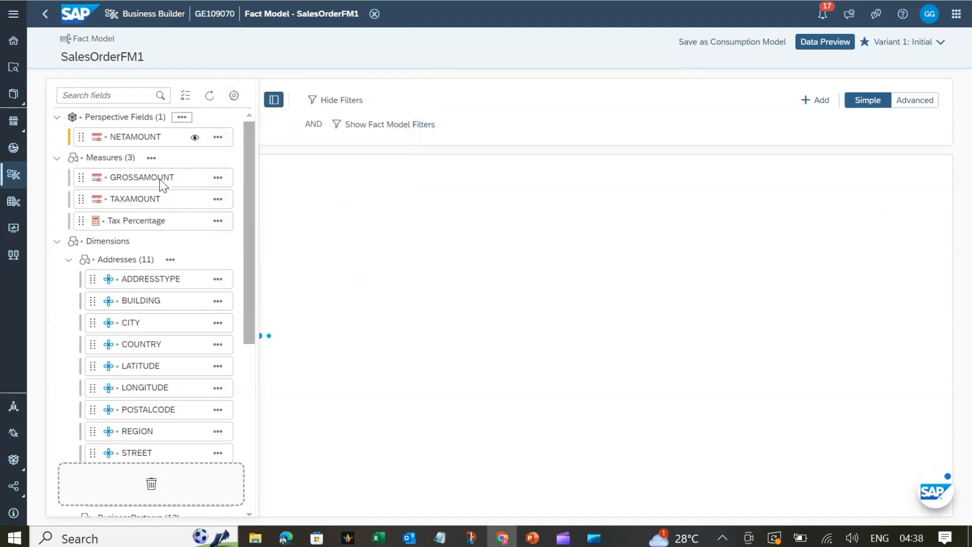
drag(155, 151, 155, 152)
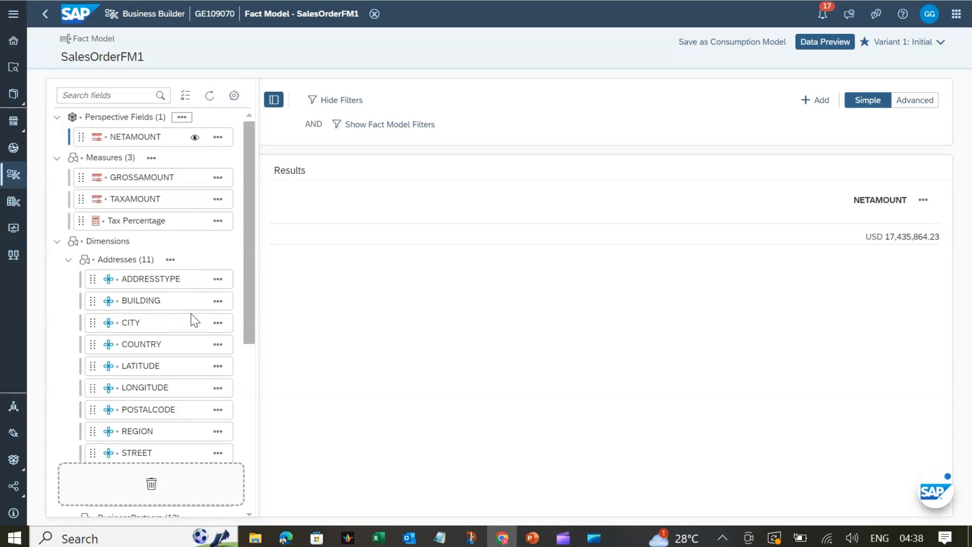
Add the GROSSAMOUNT measure and the composite attribute DELIVERYSTATUS to the preview perspective
click(218, 178)
click(269, 144)
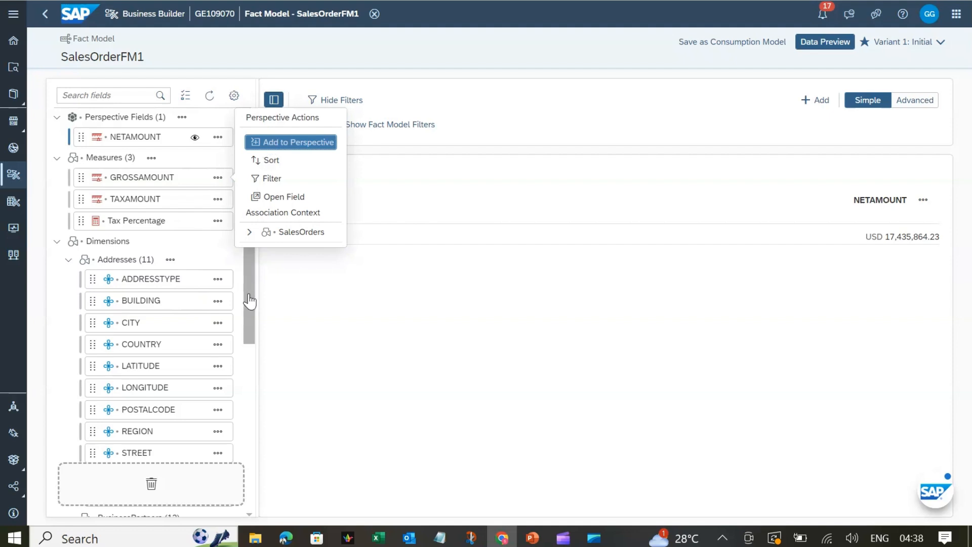
scroll(134, 340, down, 3)
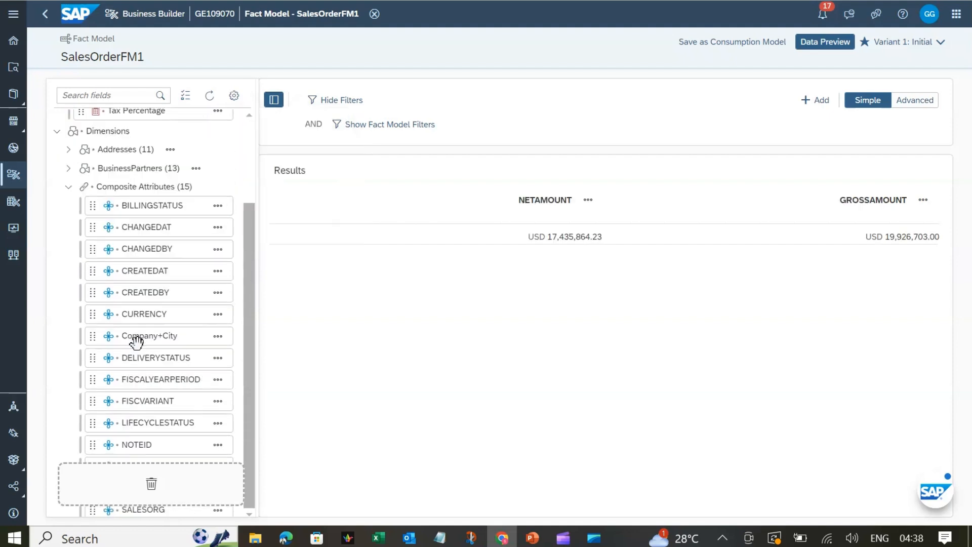
click(217, 358)
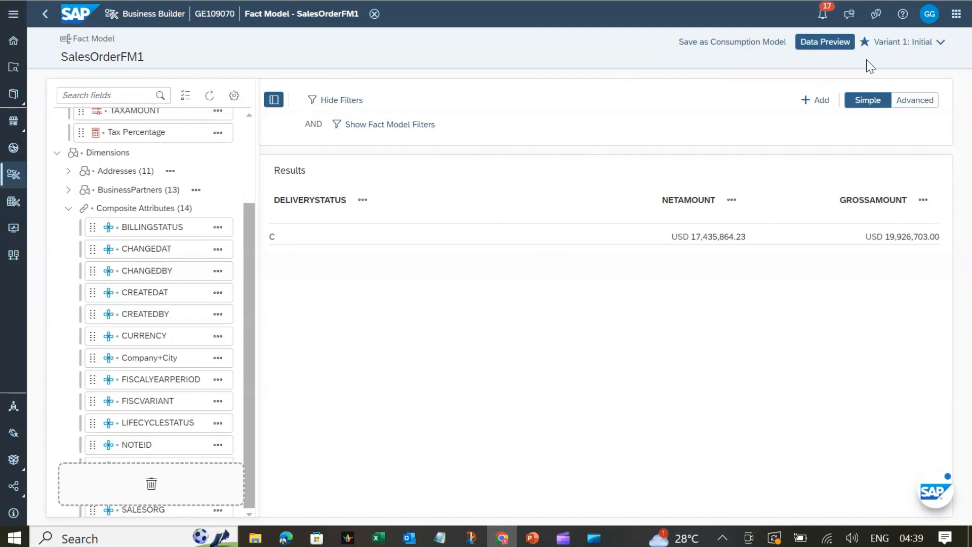
Glance at the variant list, set the Initial variant's status to Ready to Use in the model's general settings, and save
click(919, 45)
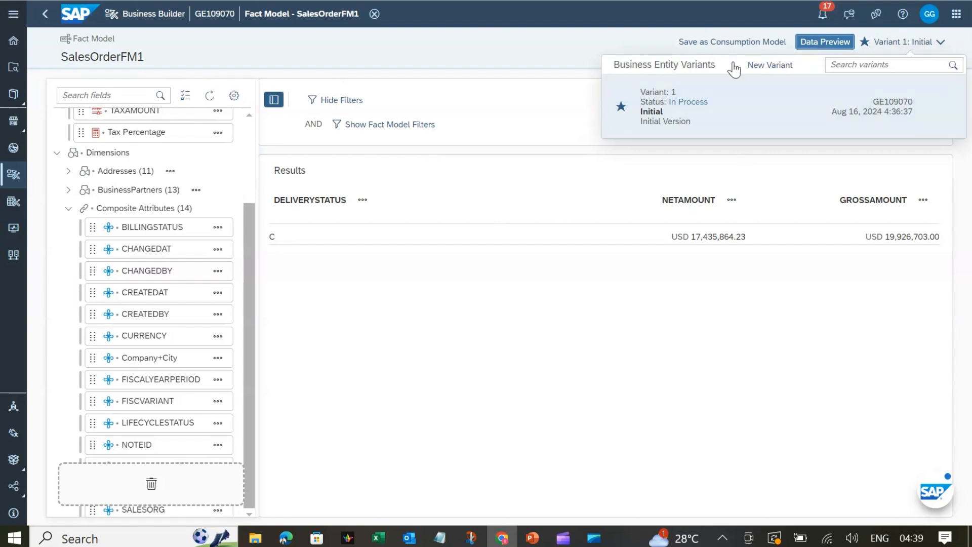
click(596, 219)
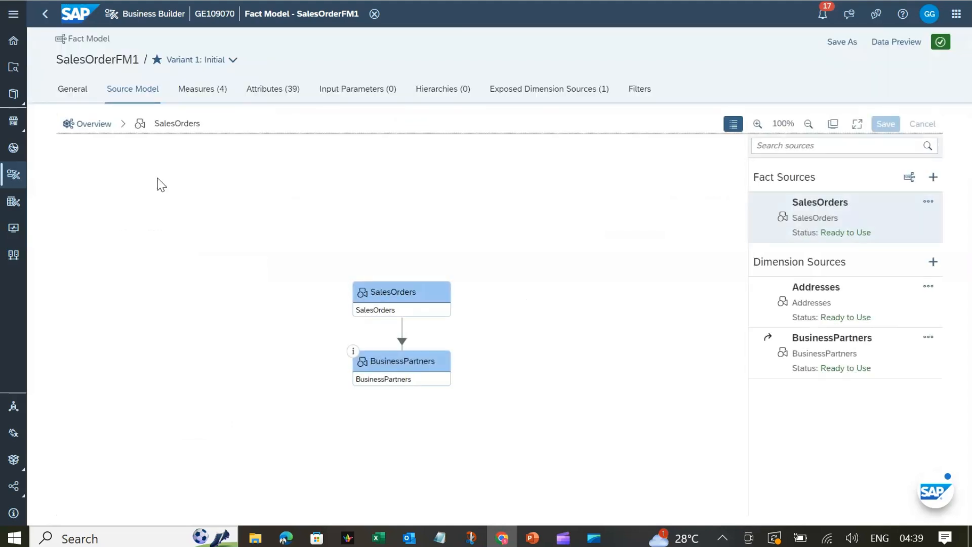
click(81, 94)
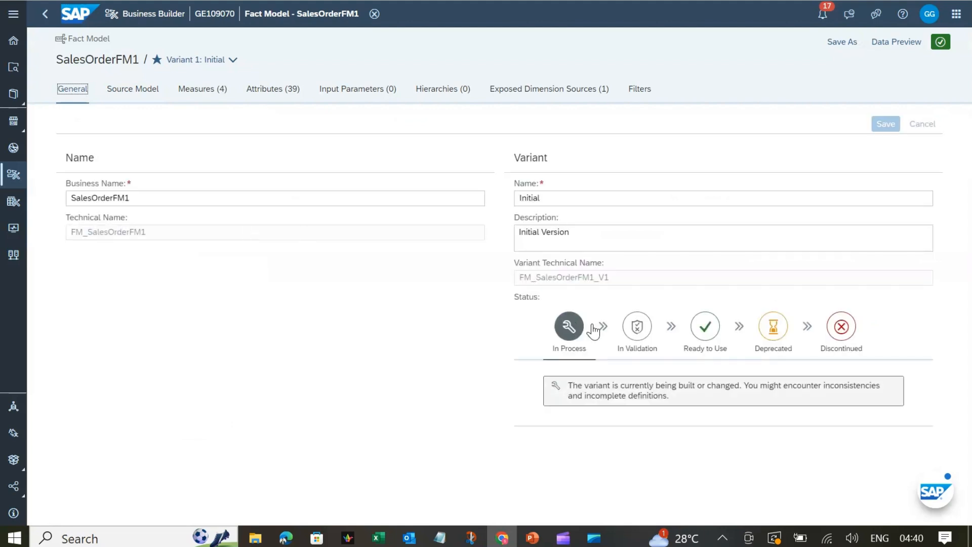
click(637, 332)
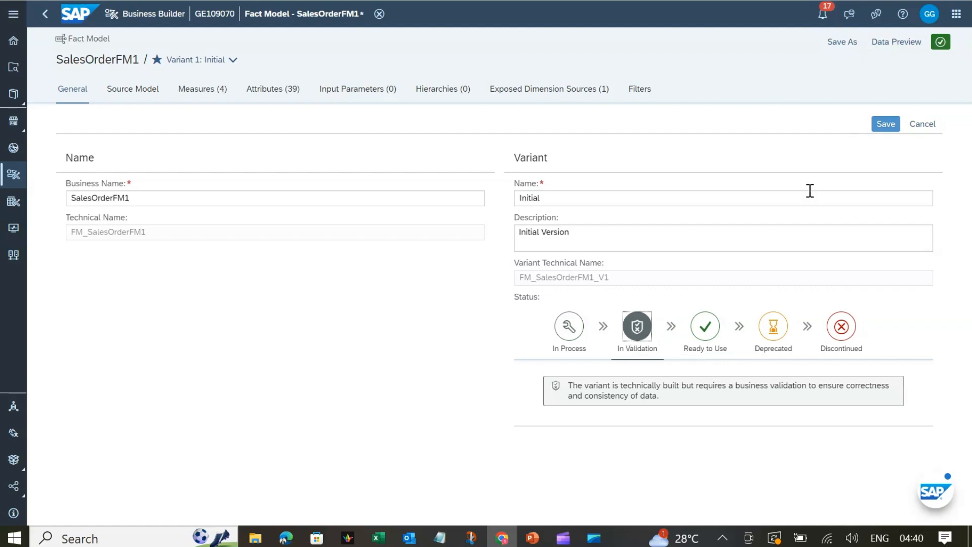
click(718, 338)
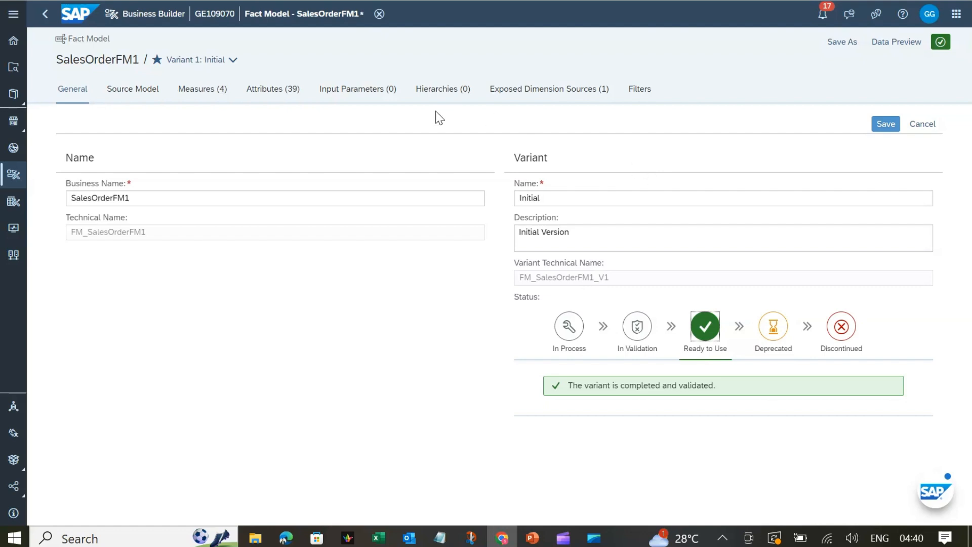
click(887, 124)
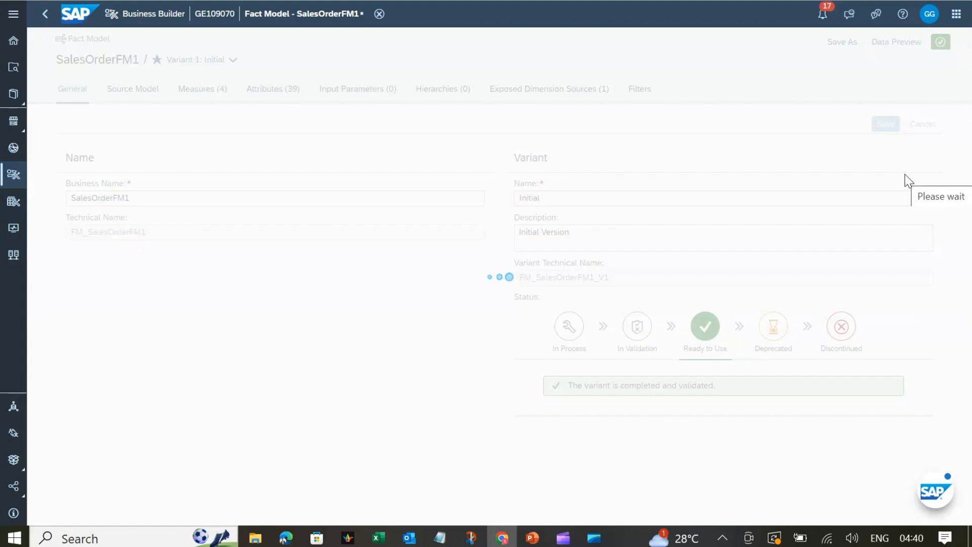